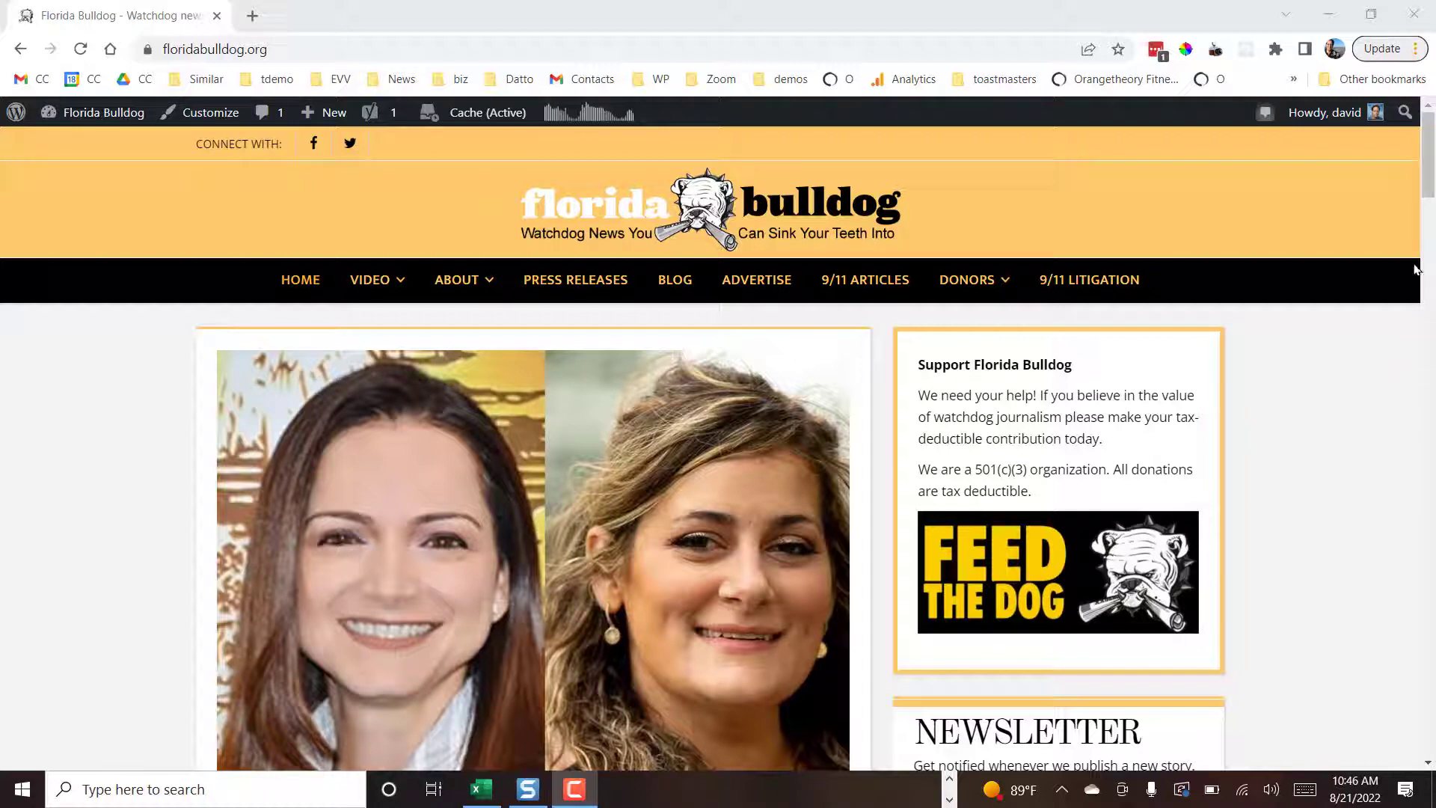
# - Open the site's admin dashboard and go to the Email Promos page for posts
pyautogui.moveTo(1430, 154)
pyautogui.mouseDown()
pyautogui.moveTo(1431, 203)
pyautogui.moveTo(1431, 148)
pyautogui.mouseUp()
pyautogui.moveTo(114, 114)
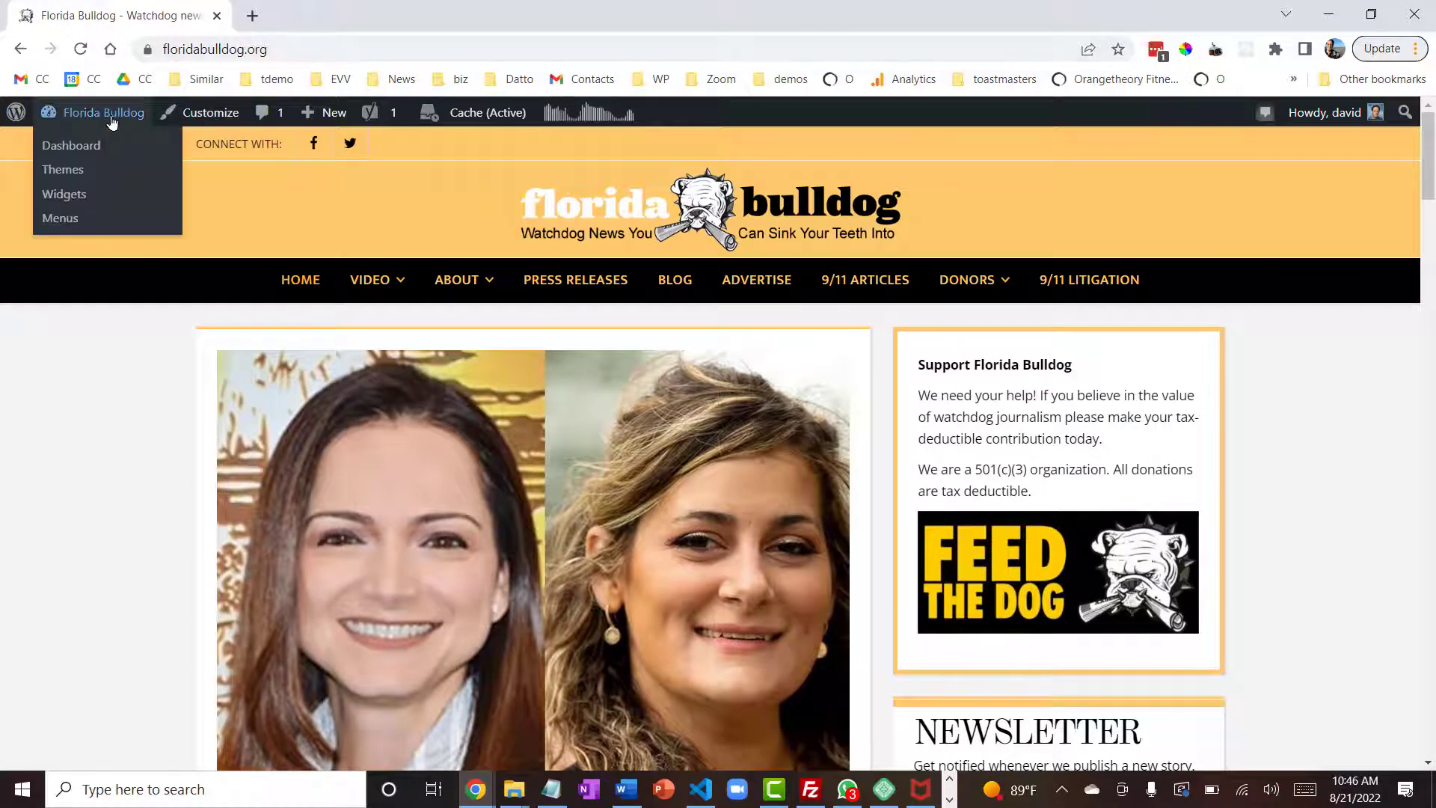
pyautogui.click(73, 149)
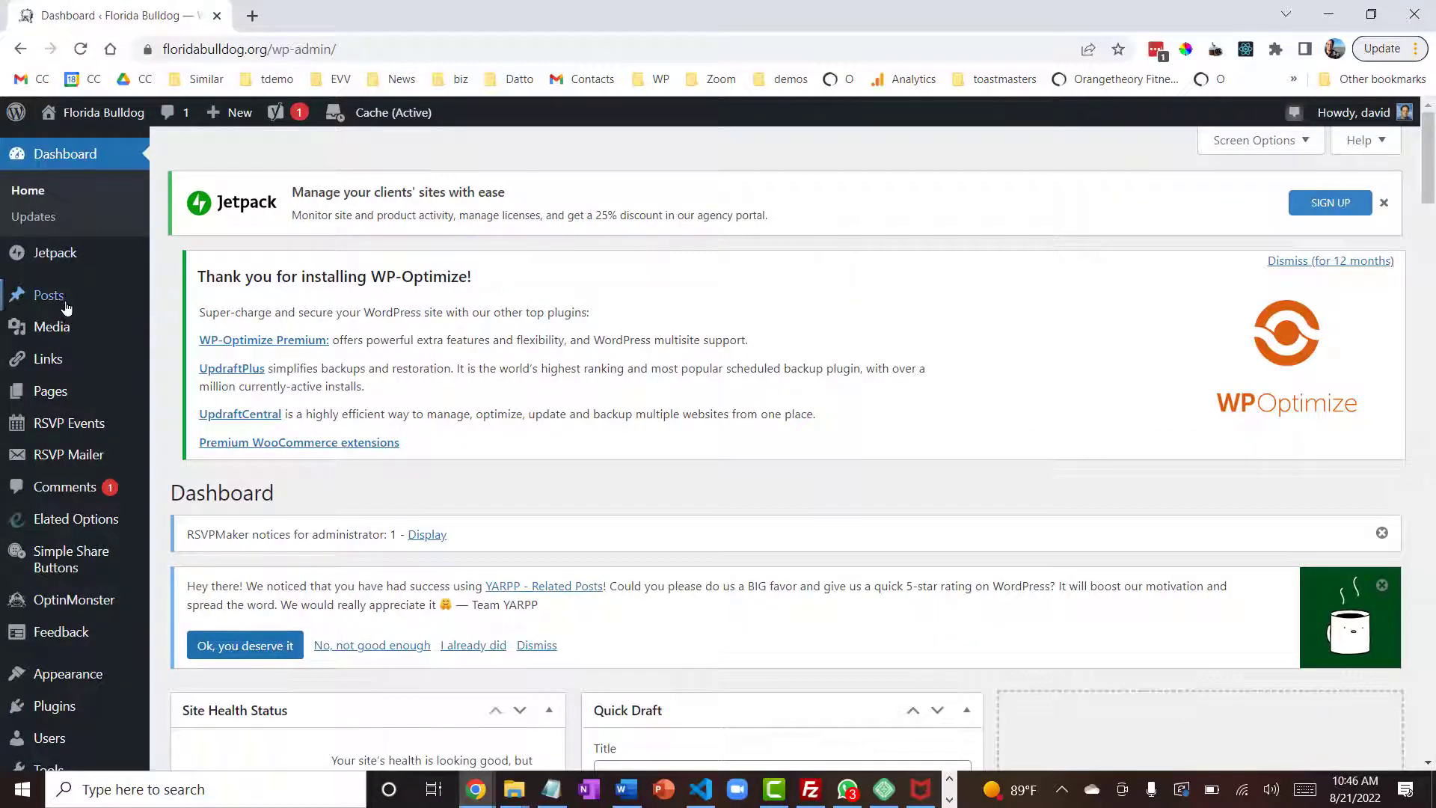
pyautogui.moveTo(147, 303)
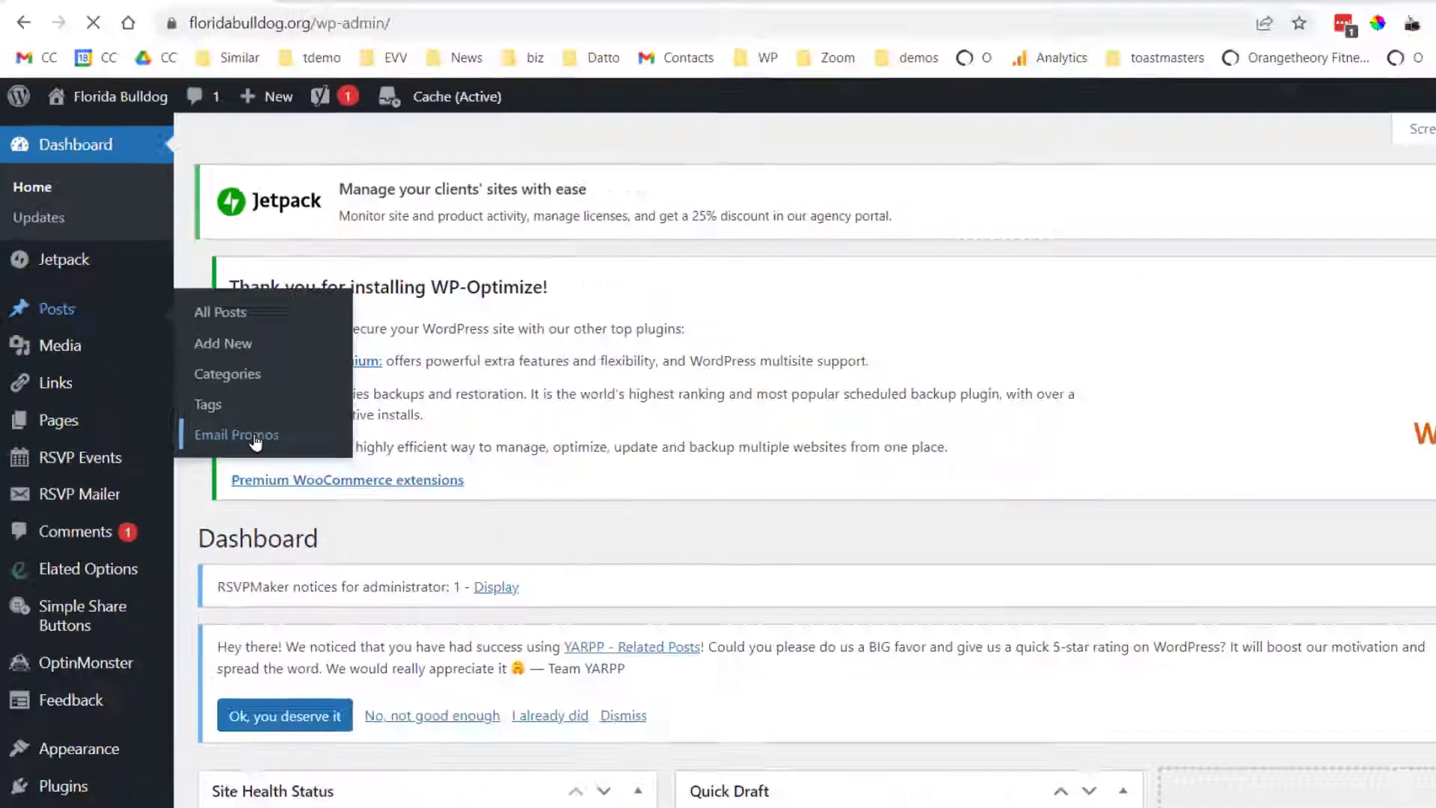
pyautogui.click(418, 587)
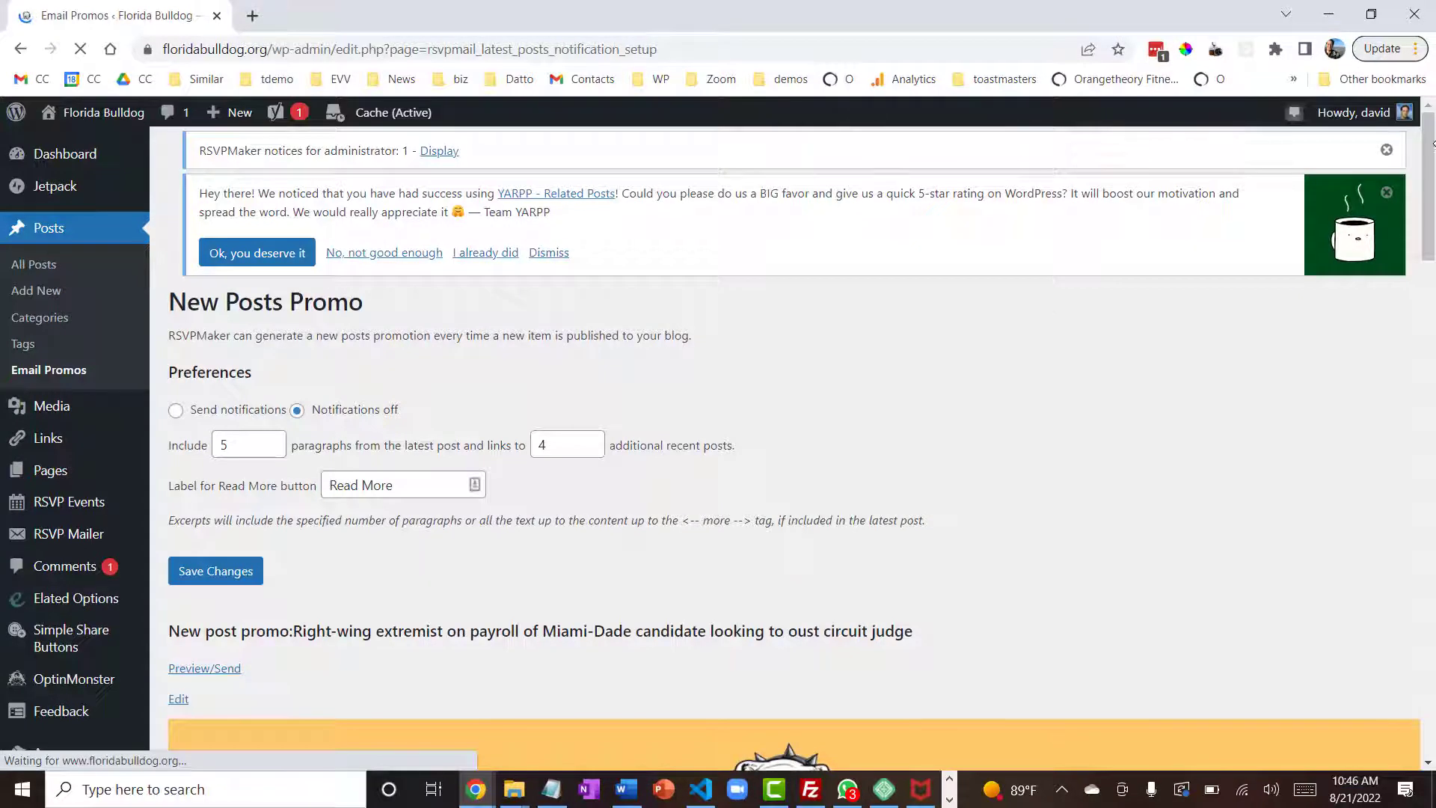
# - Open the new post promo about the right-wing extremist on a Miami-Dade candidate's payroll for editing
pyautogui.moveTo(1434, 156); pyautogui.dragTo(1344, 150)
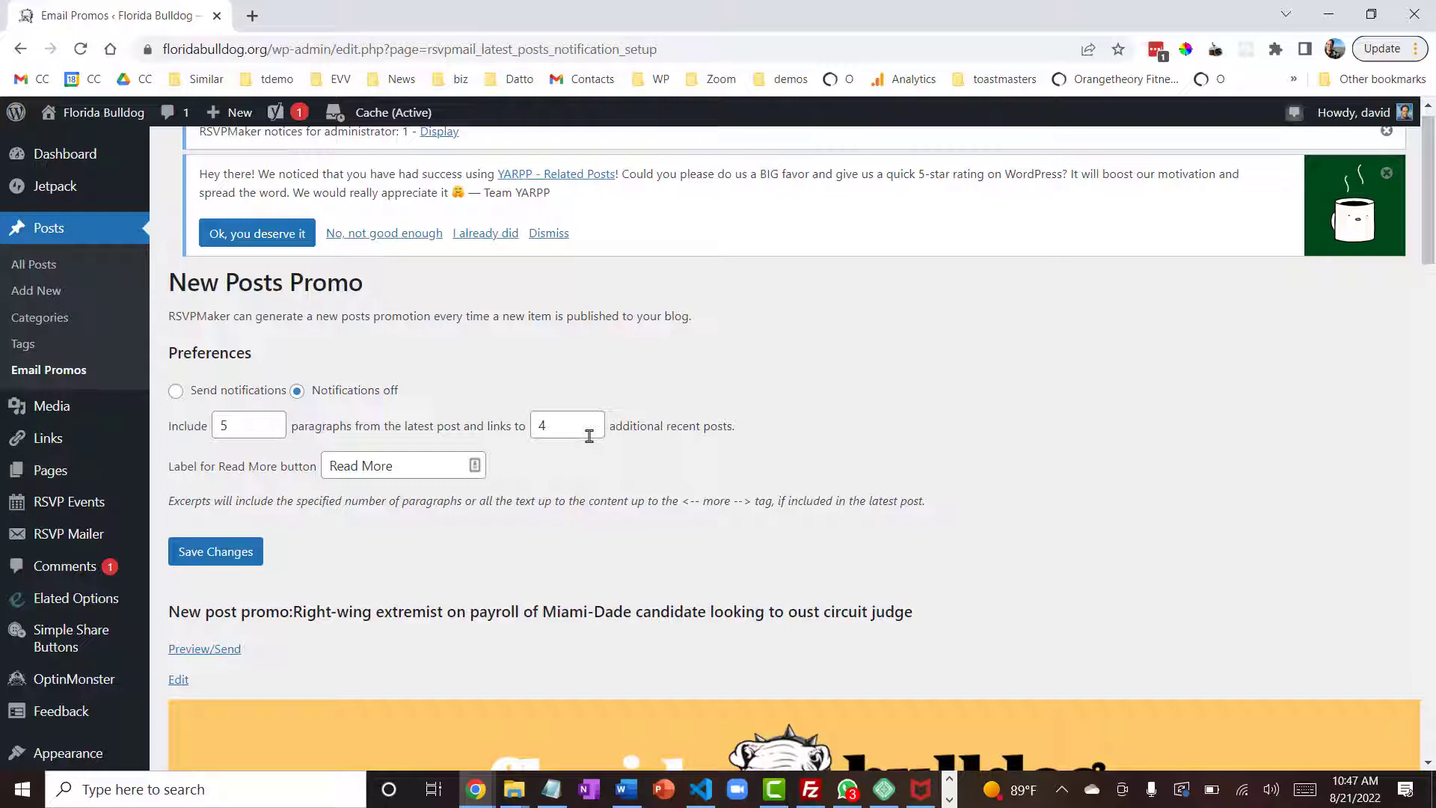
pyautogui.scroll(-3, 589, 436)
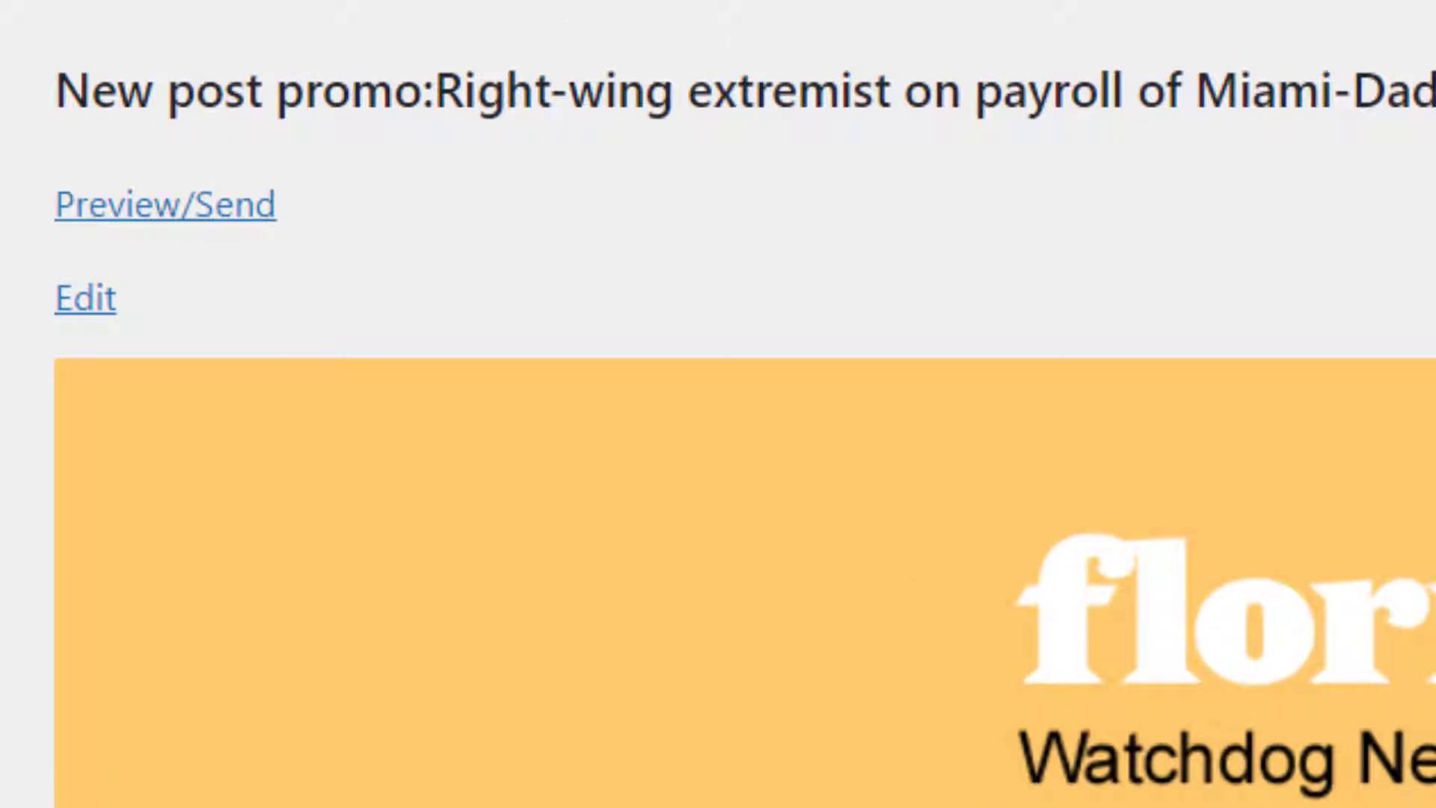
pyautogui.click(99, 316)
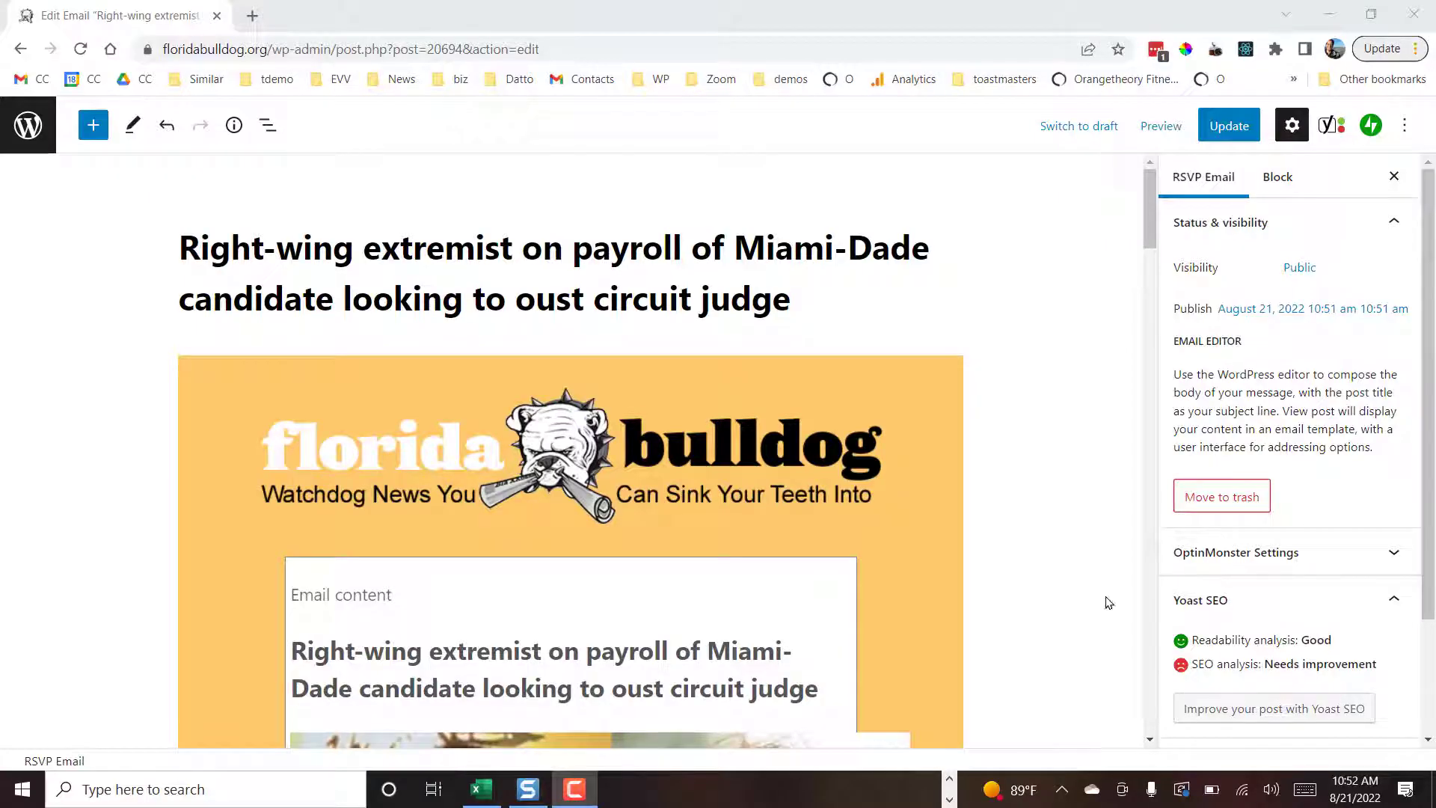
# - Check the article links behind the headlines in the email's More Headlines section
pyautogui.moveTo(1150, 200); pyautogui.dragTo(1105, 423)
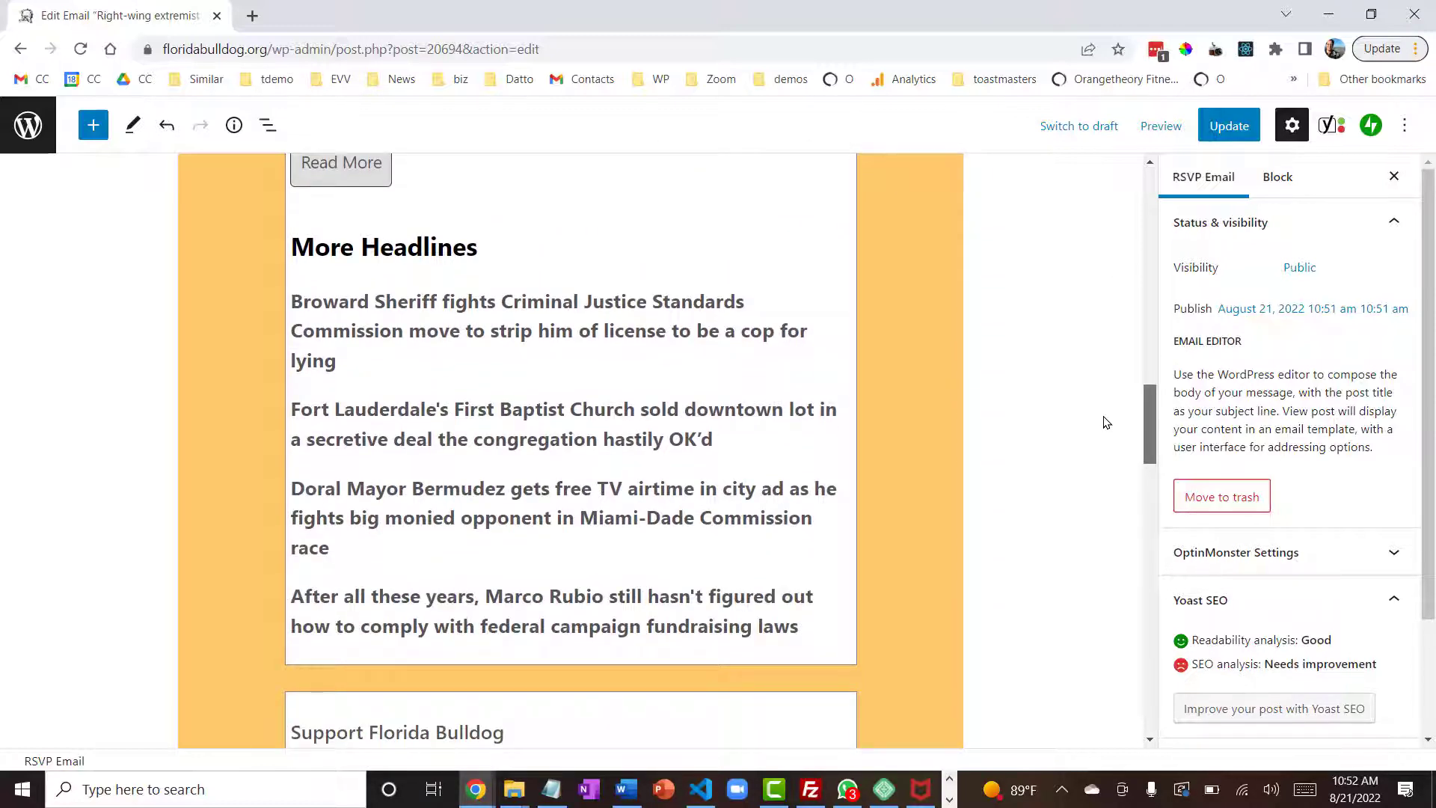
pyautogui.click(516, 307)
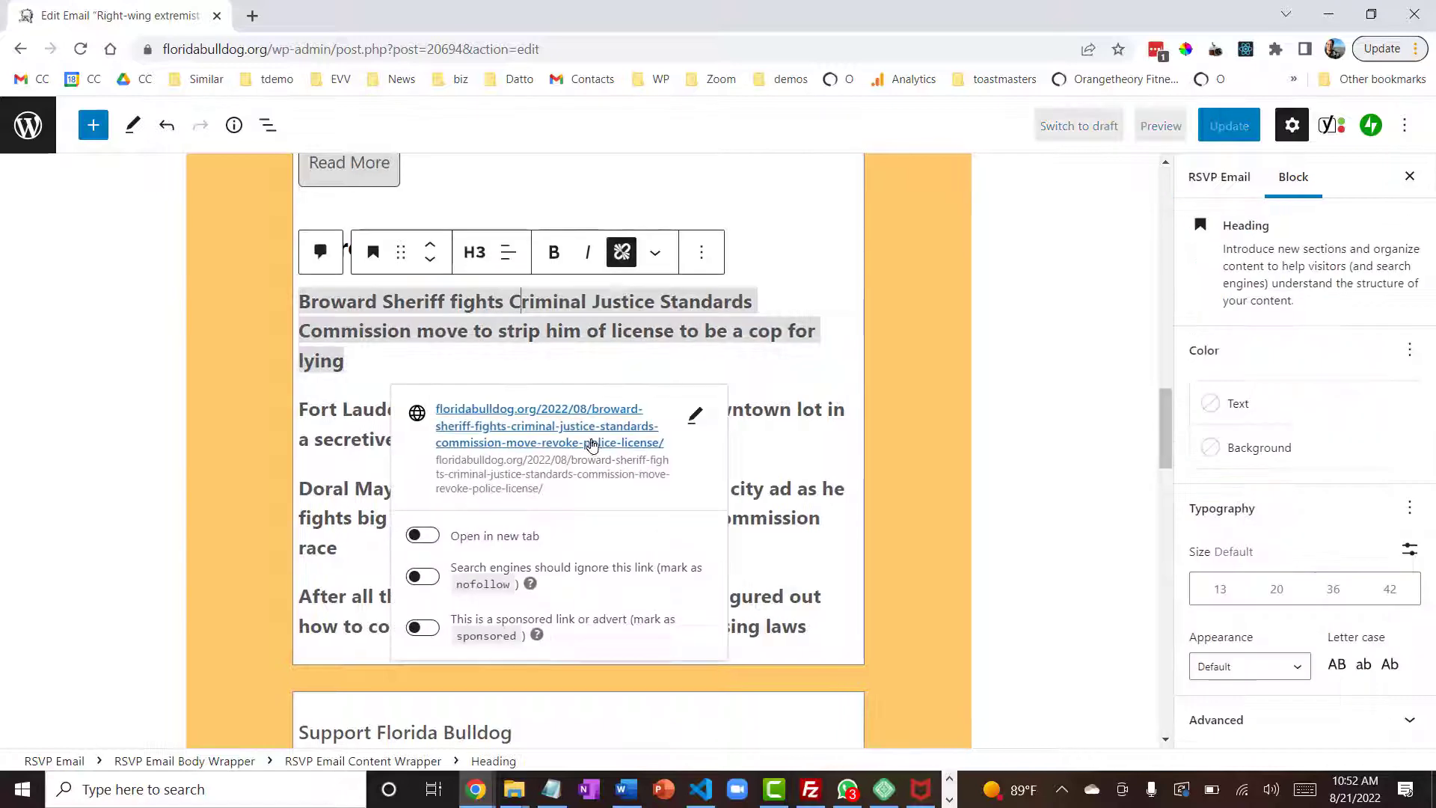
pyautogui.click(796, 454)
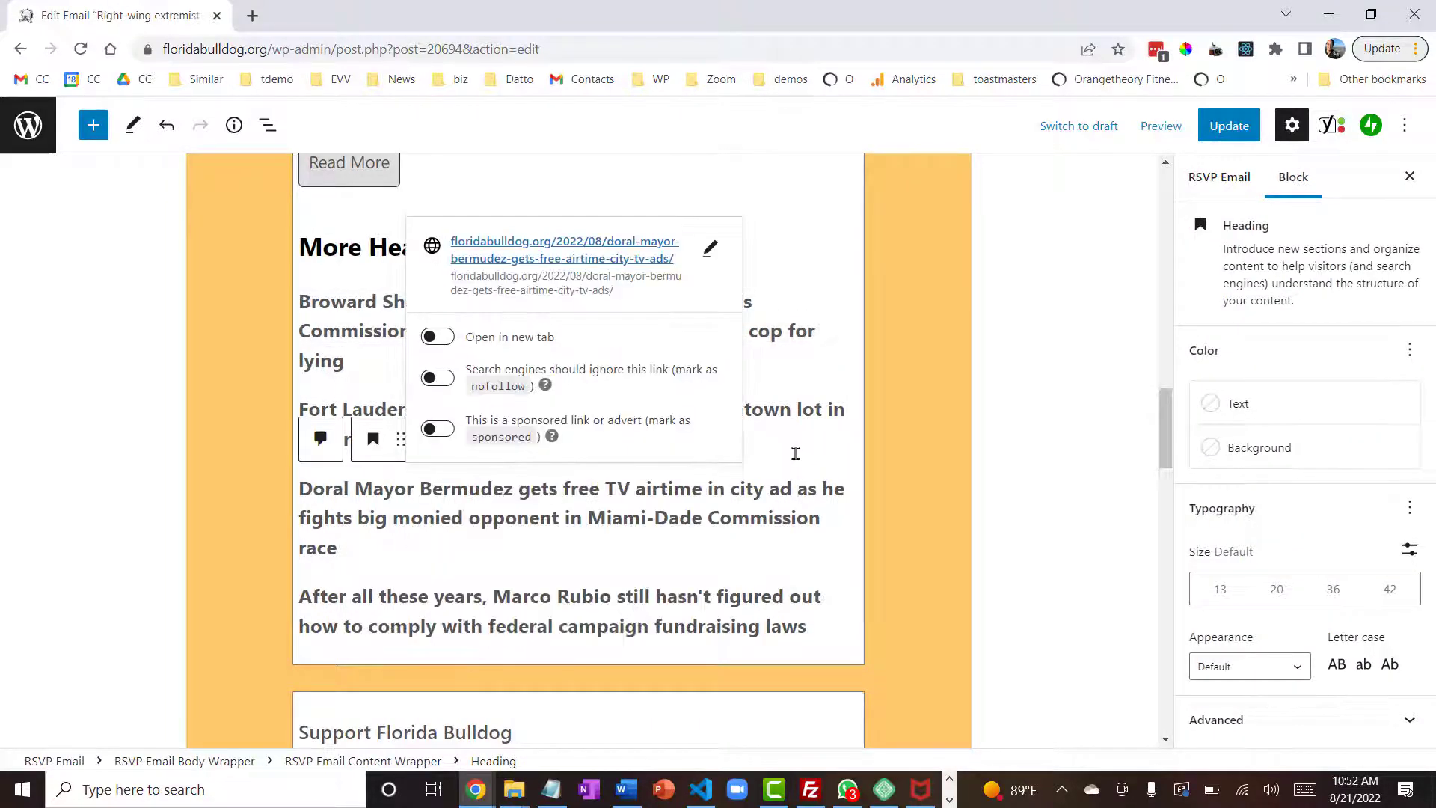
pyautogui.click(796, 441)
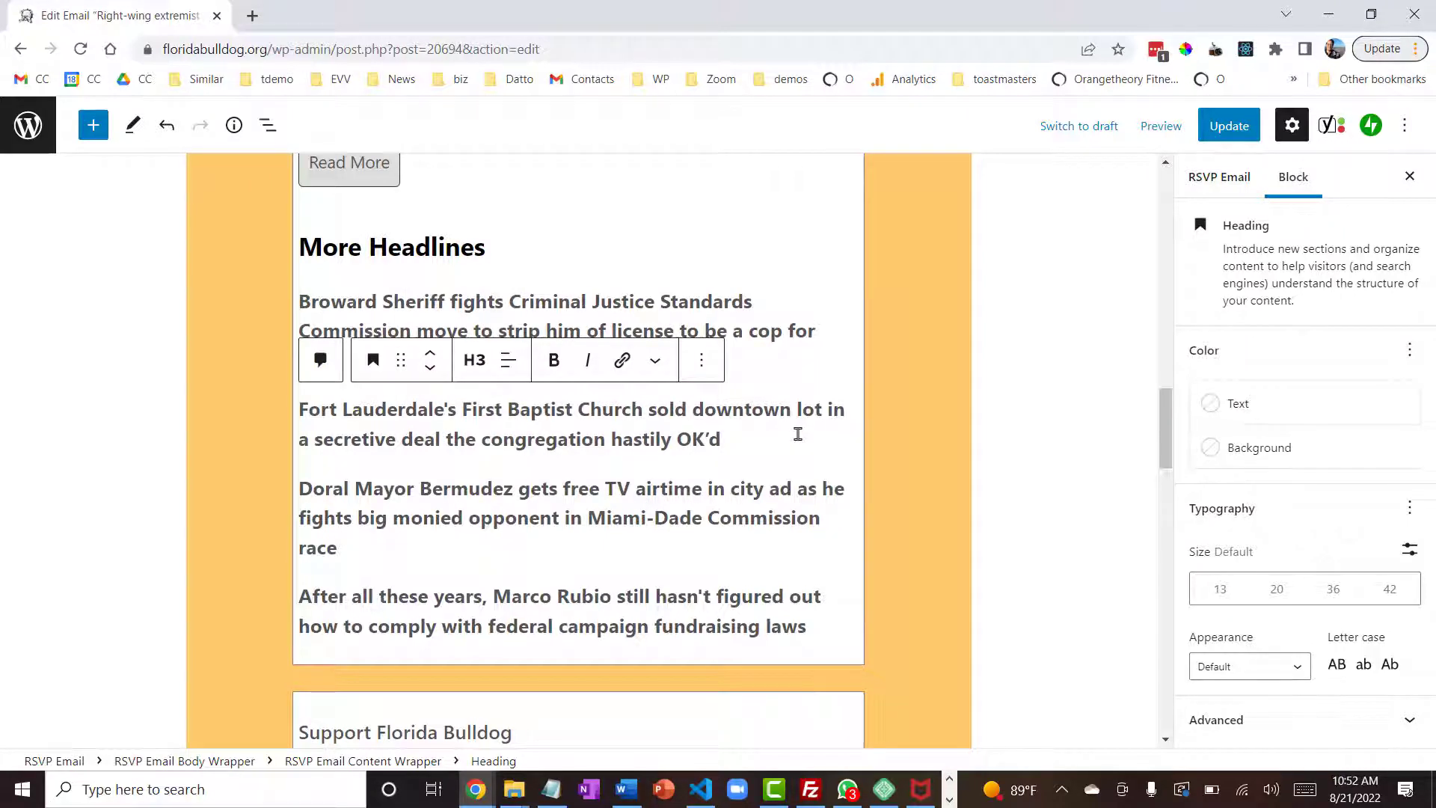
# - Update the promo email and view the published version with its RSVP Mail Controls
pyautogui.moveTo(1166, 441); pyautogui.dragTo(1158, 178)
pyautogui.click(1234, 131)
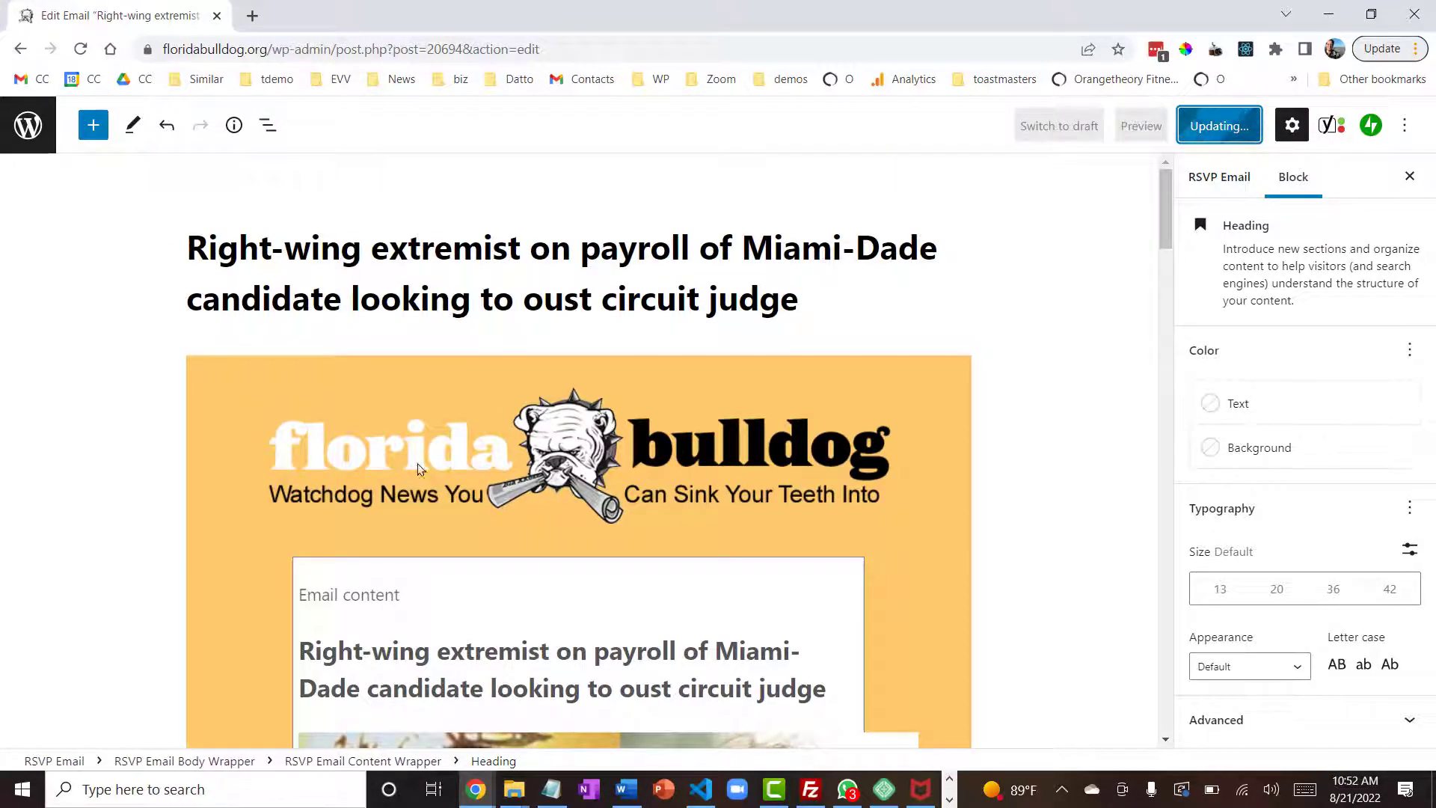
pyautogui.click(169, 712)
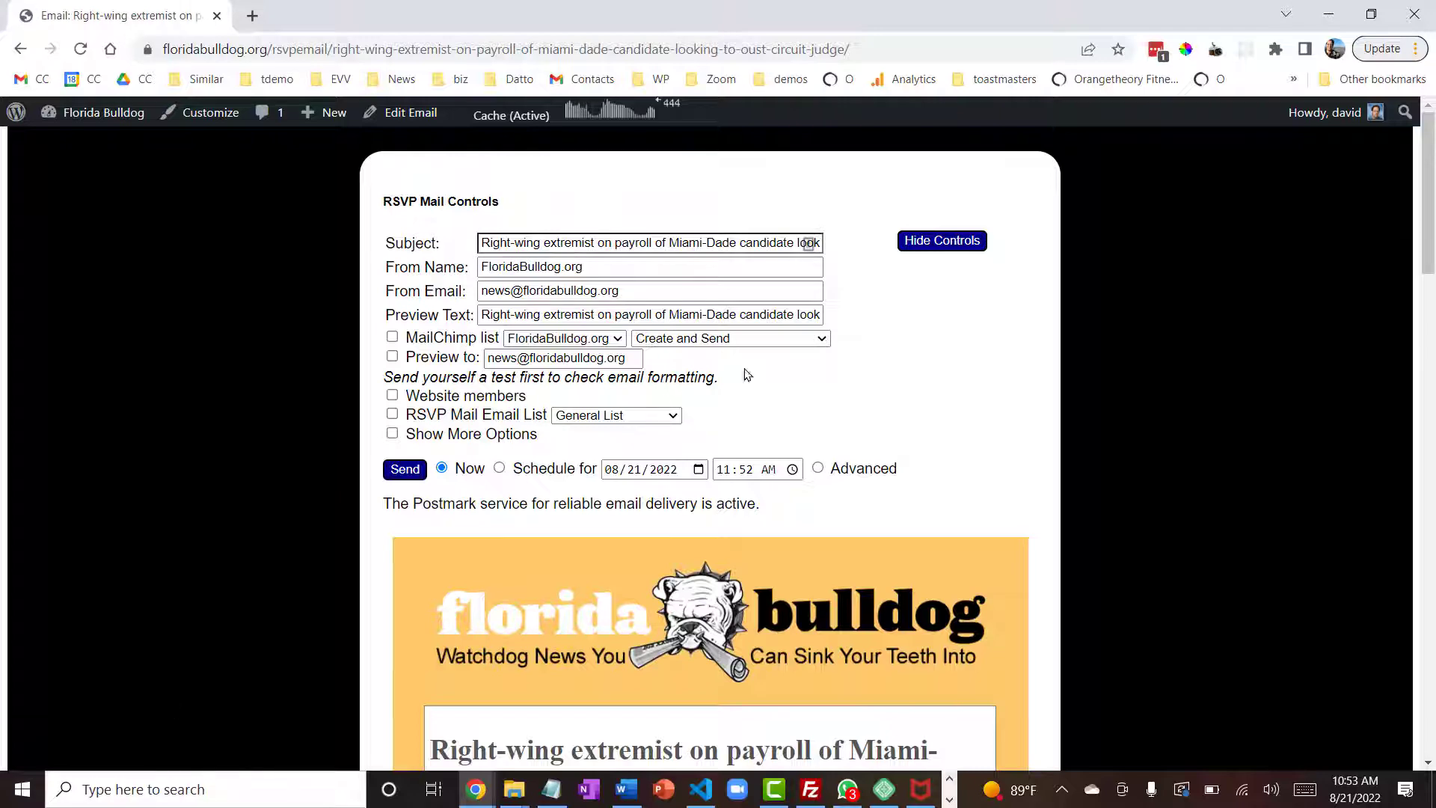
# - Send a preview of the promo email to the preview address now, and open the received message in Gmail
pyautogui.moveTo(1430, 153); pyautogui.dragTo(1324, 123)
pyautogui.moveTo(1325, 132)
pyautogui.click(392, 357)
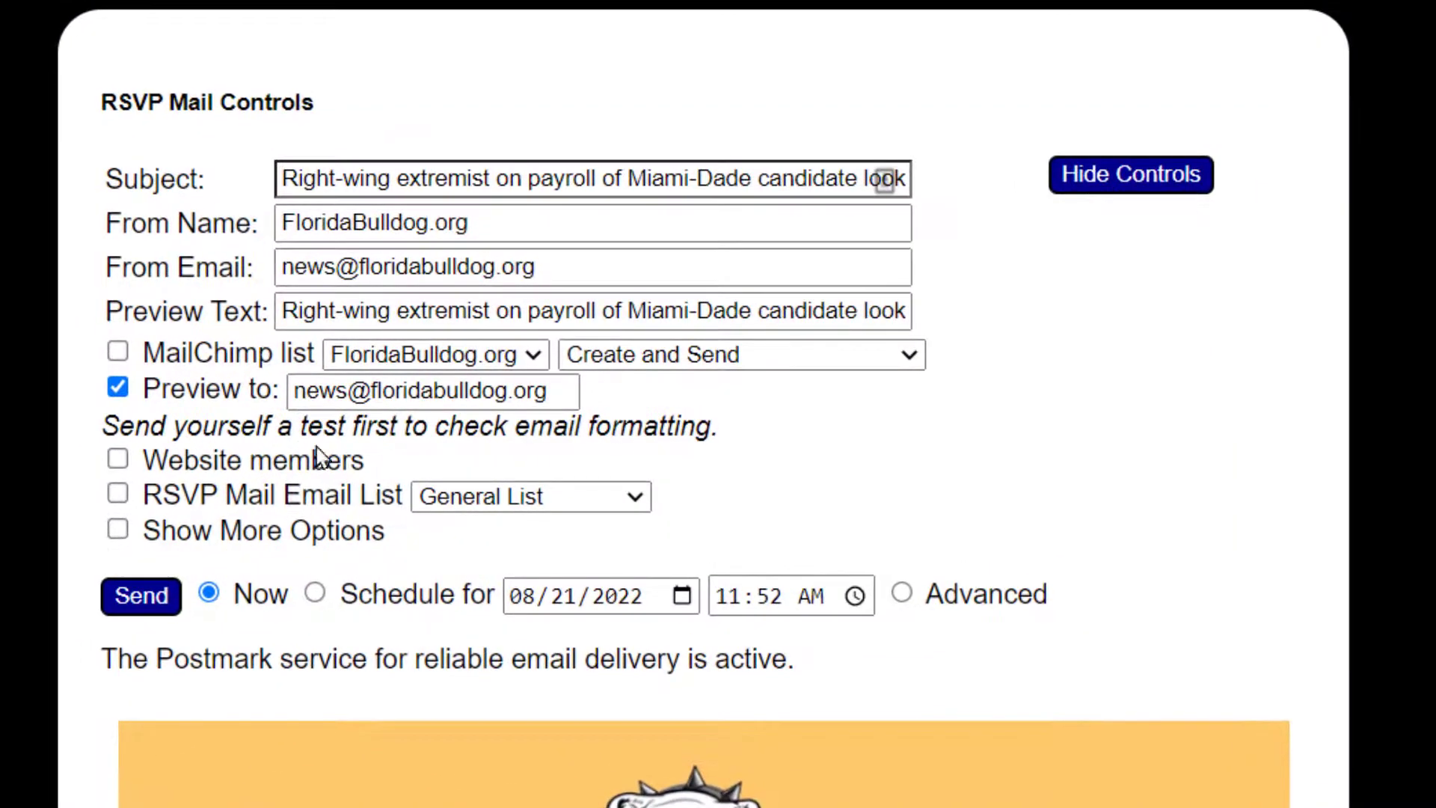
pyautogui.click(140, 596)
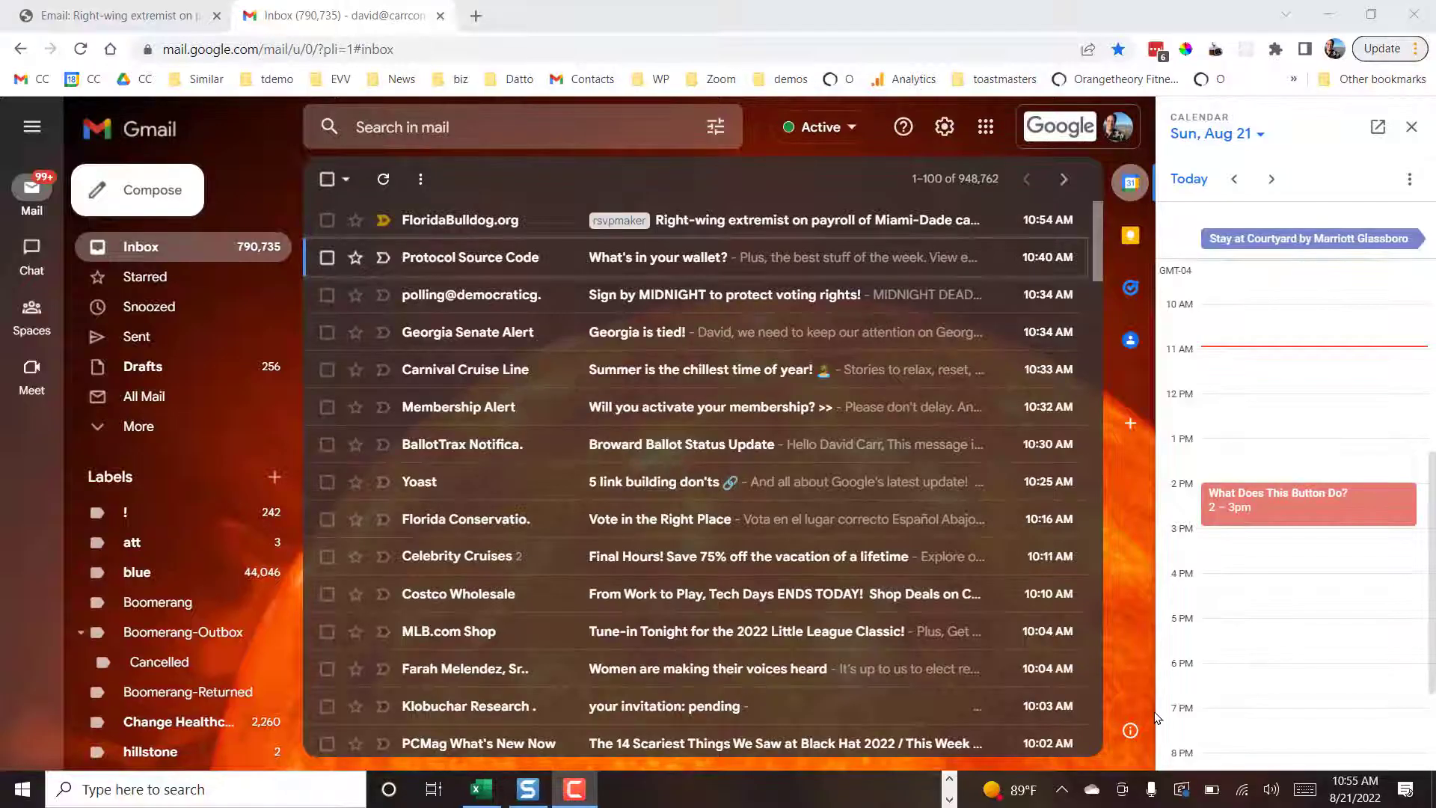
pyautogui.click(729, 222)
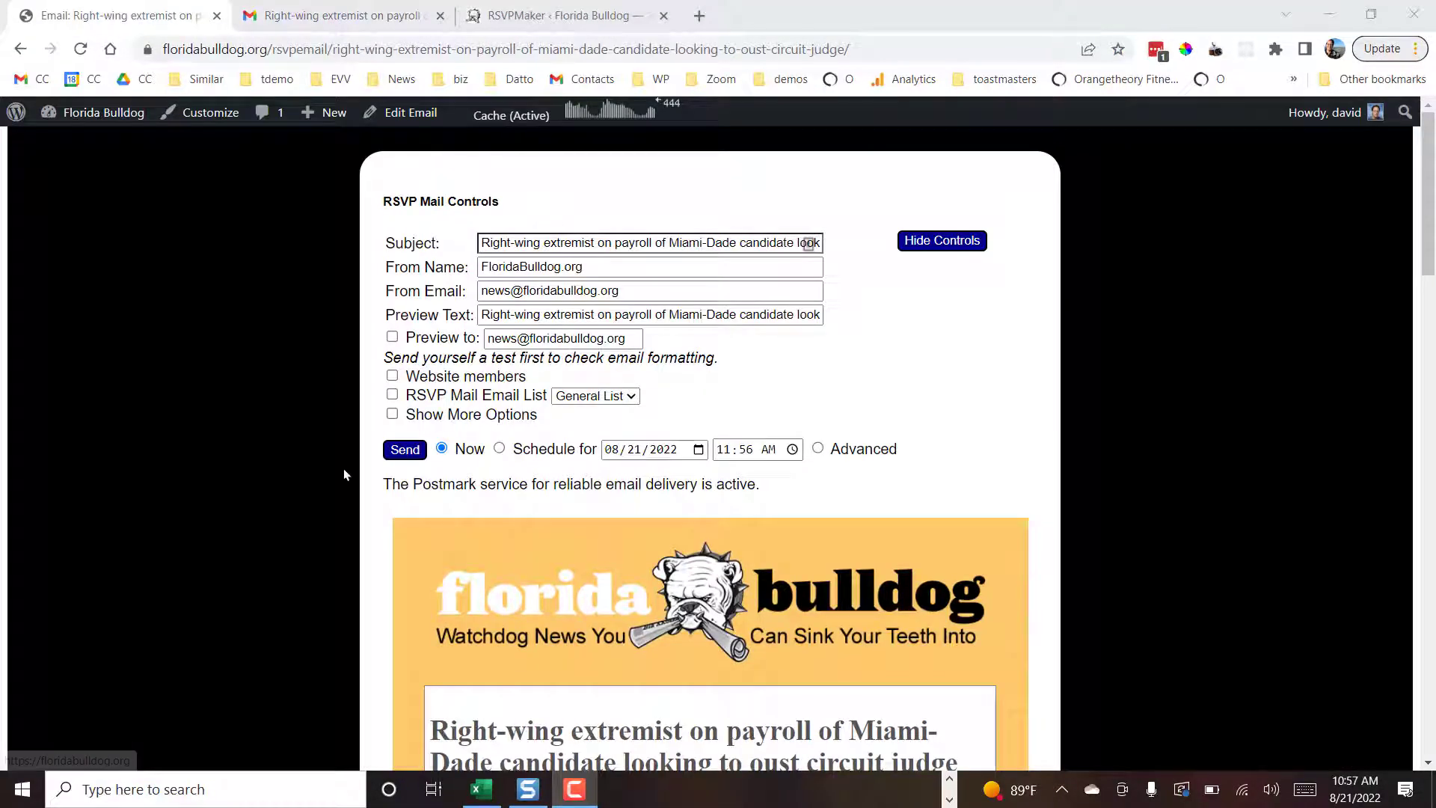
# - Send the promo email now to the General List of the RSVP Mail Email List
pyautogui.click(393, 396)
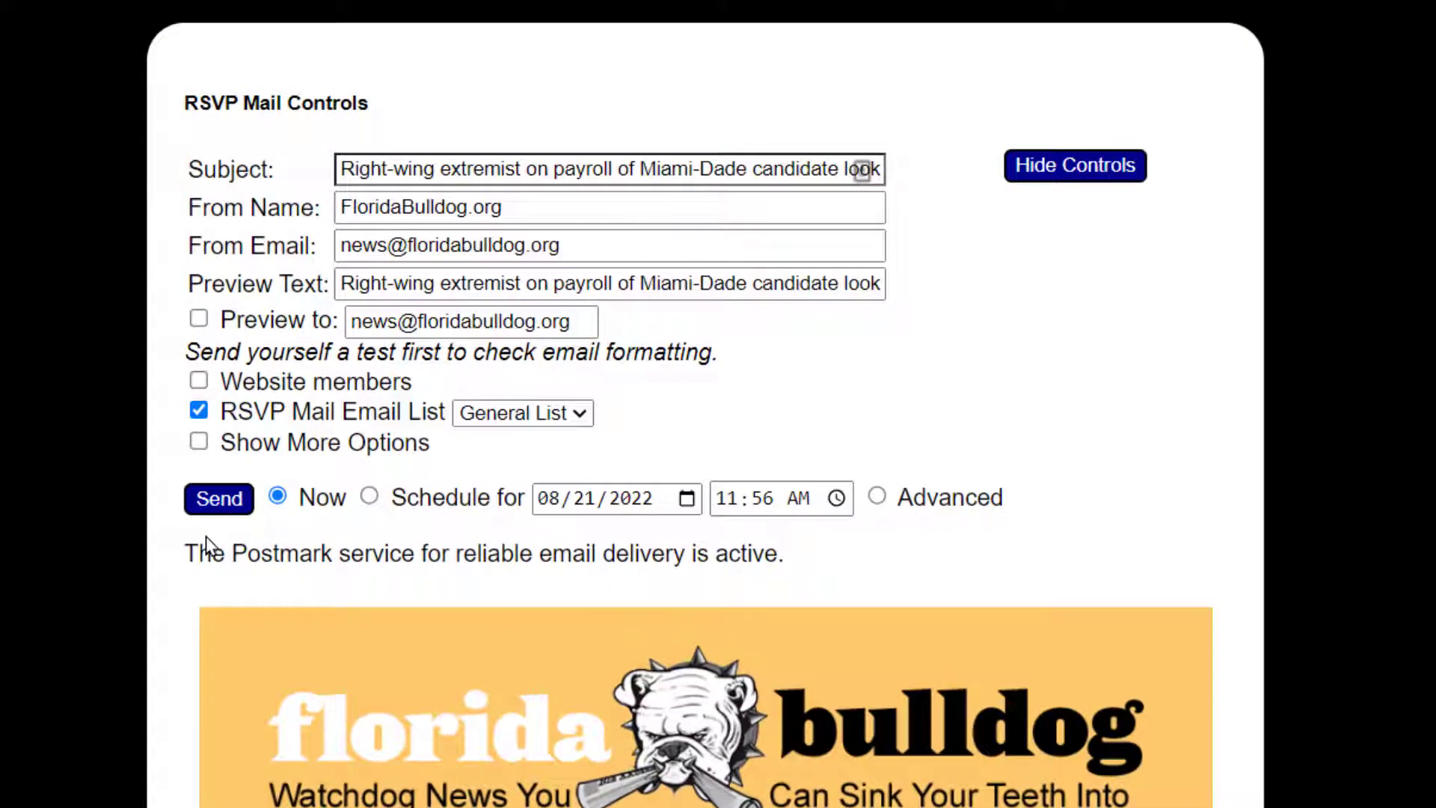
pyautogui.click(571, 412)
pyautogui.click(702, 404)
pyautogui.click(220, 499)
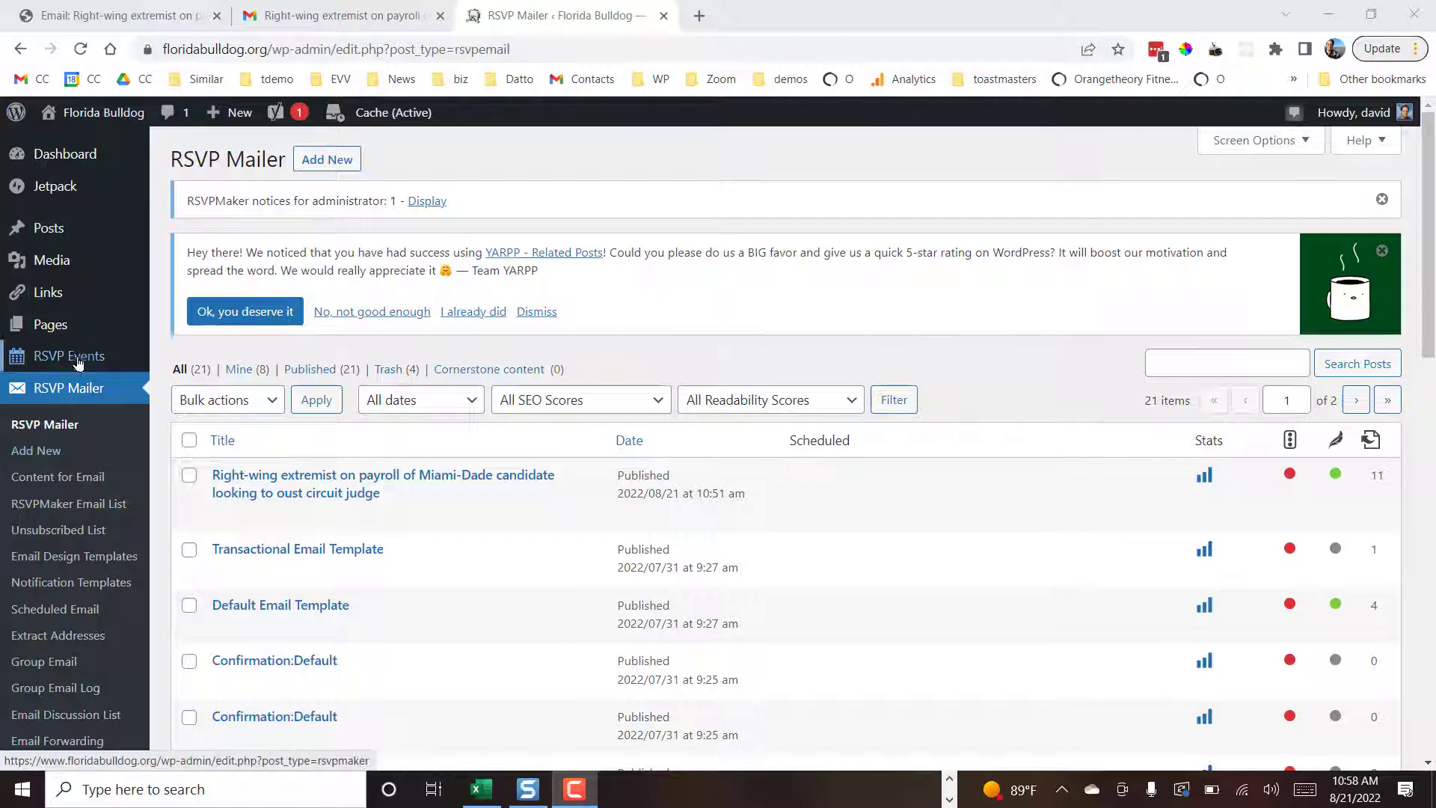
# - Create a new RSVP Mailer email titled "Please give to the Florida Bulldog"
pyautogui.click(43, 458)
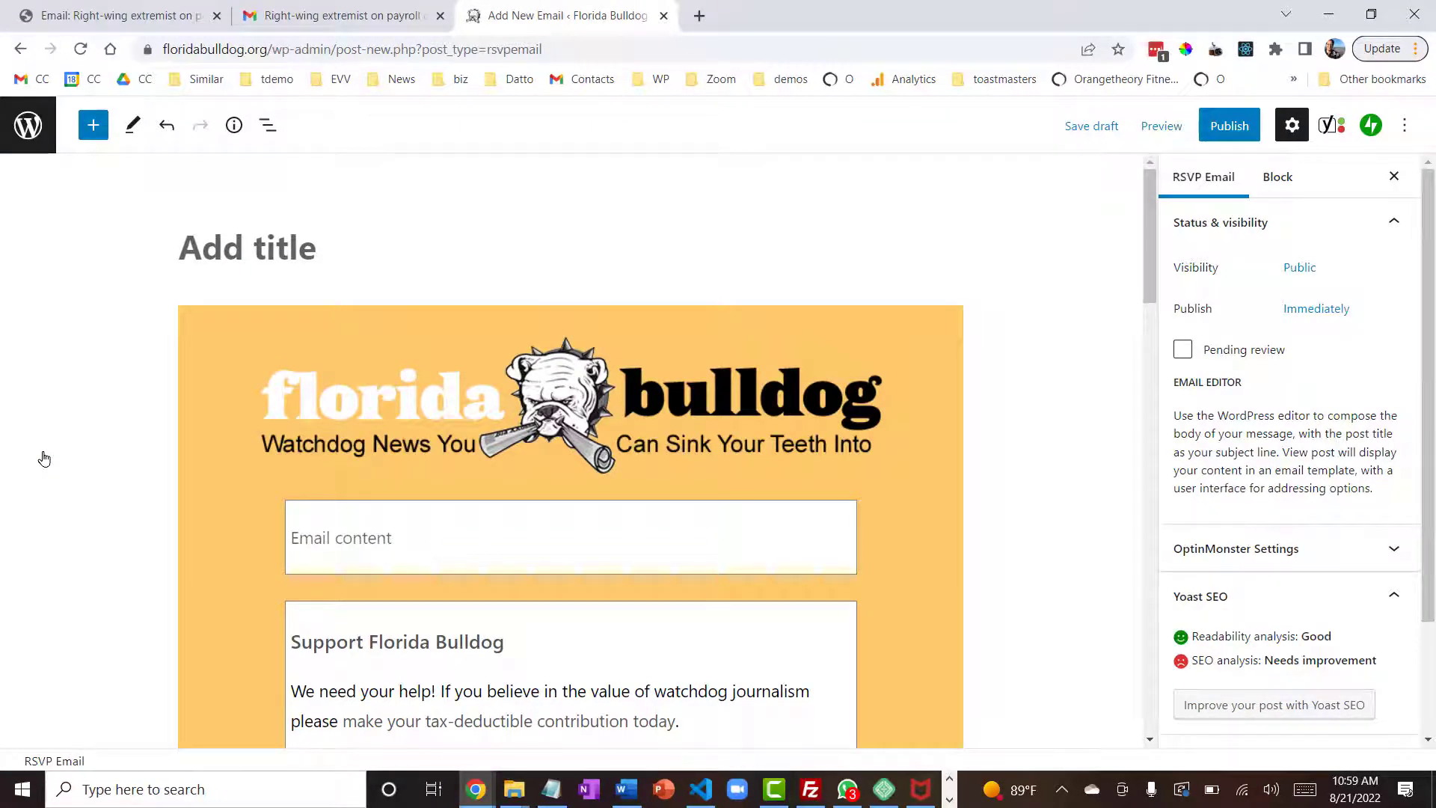
pyautogui.click(259, 245)
pyautogui.write('Ple')
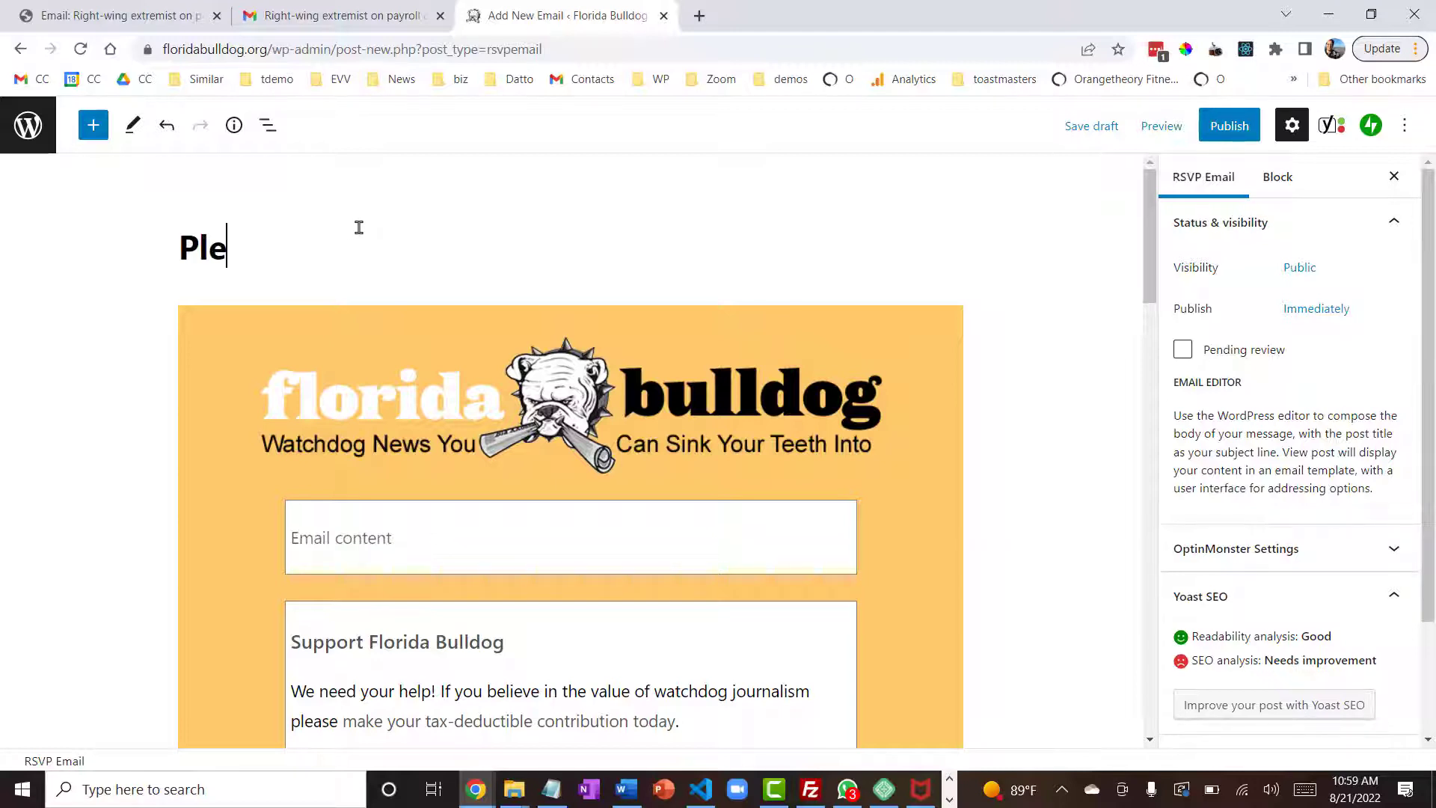
pyautogui.write('ase give to the Florida Bulldog')
# - Enter "Donations are being douled all month long" as the email's content paragraph above the Support Florida Bulldog section
pyautogui.click(496, 538)
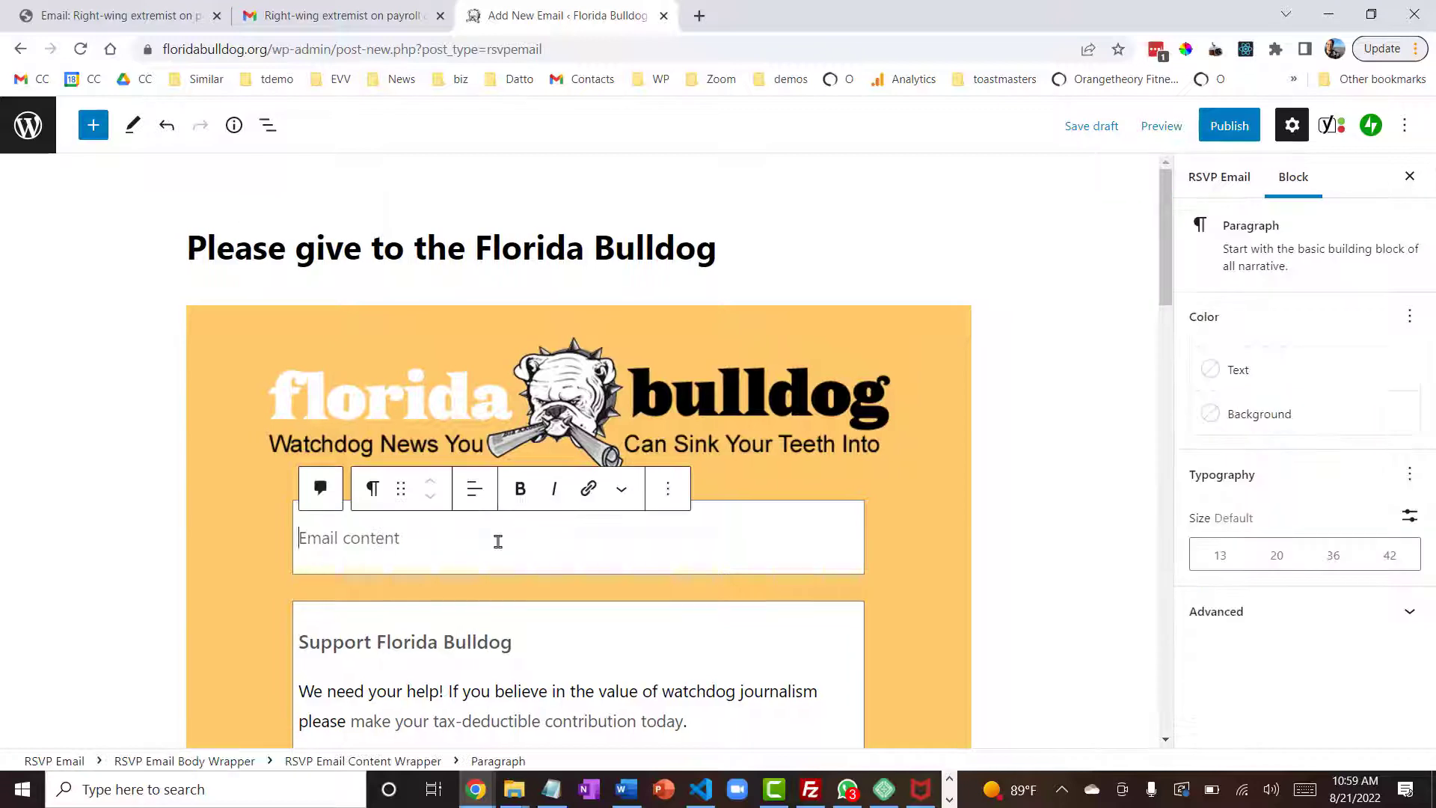
pyautogui.write('Donations are being douled all month long')
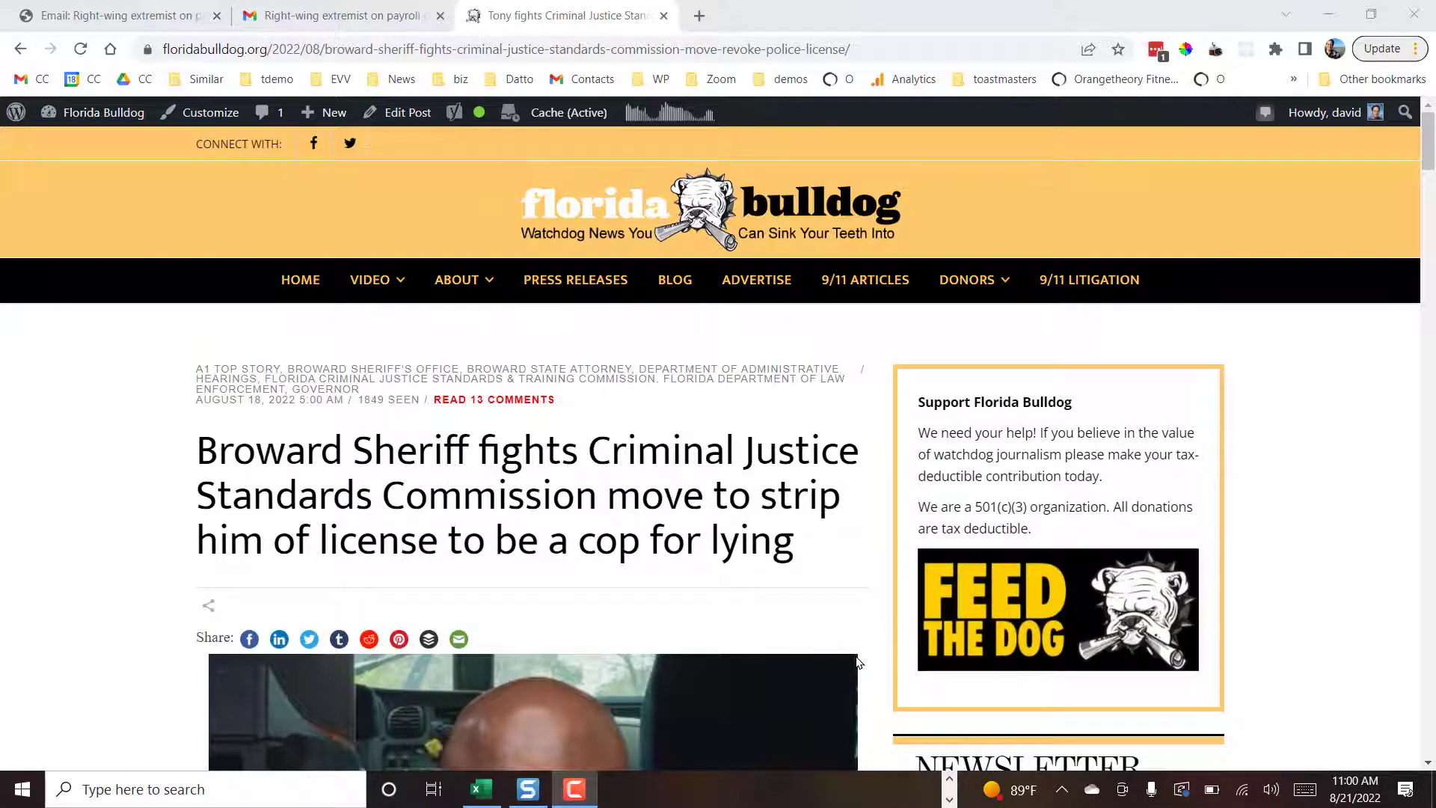
# - Create a new RSVP Email from the Broward Sheriff article using the Excerpt to Email option
pyautogui.moveTo(329, 113)
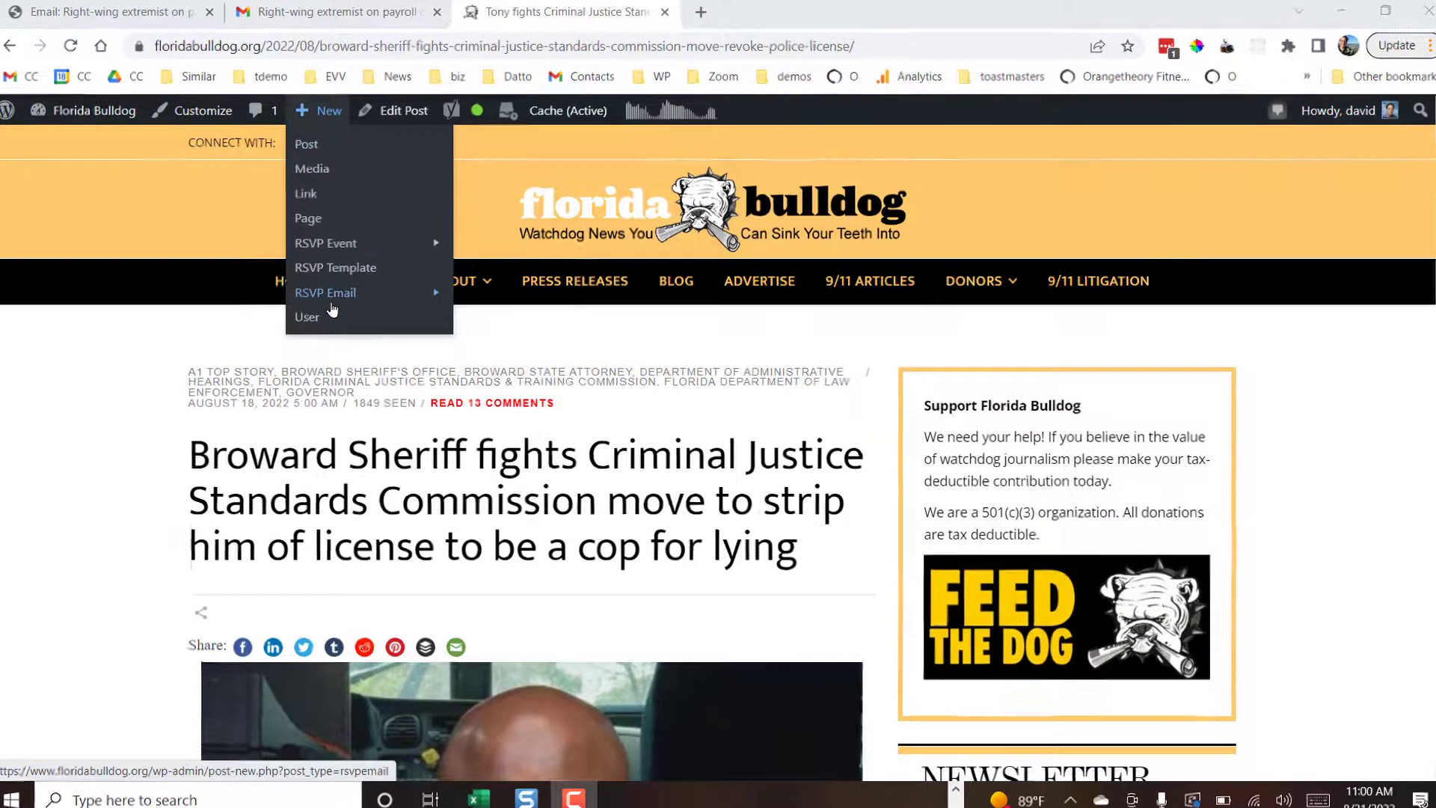
pyautogui.moveTo(338, 296)
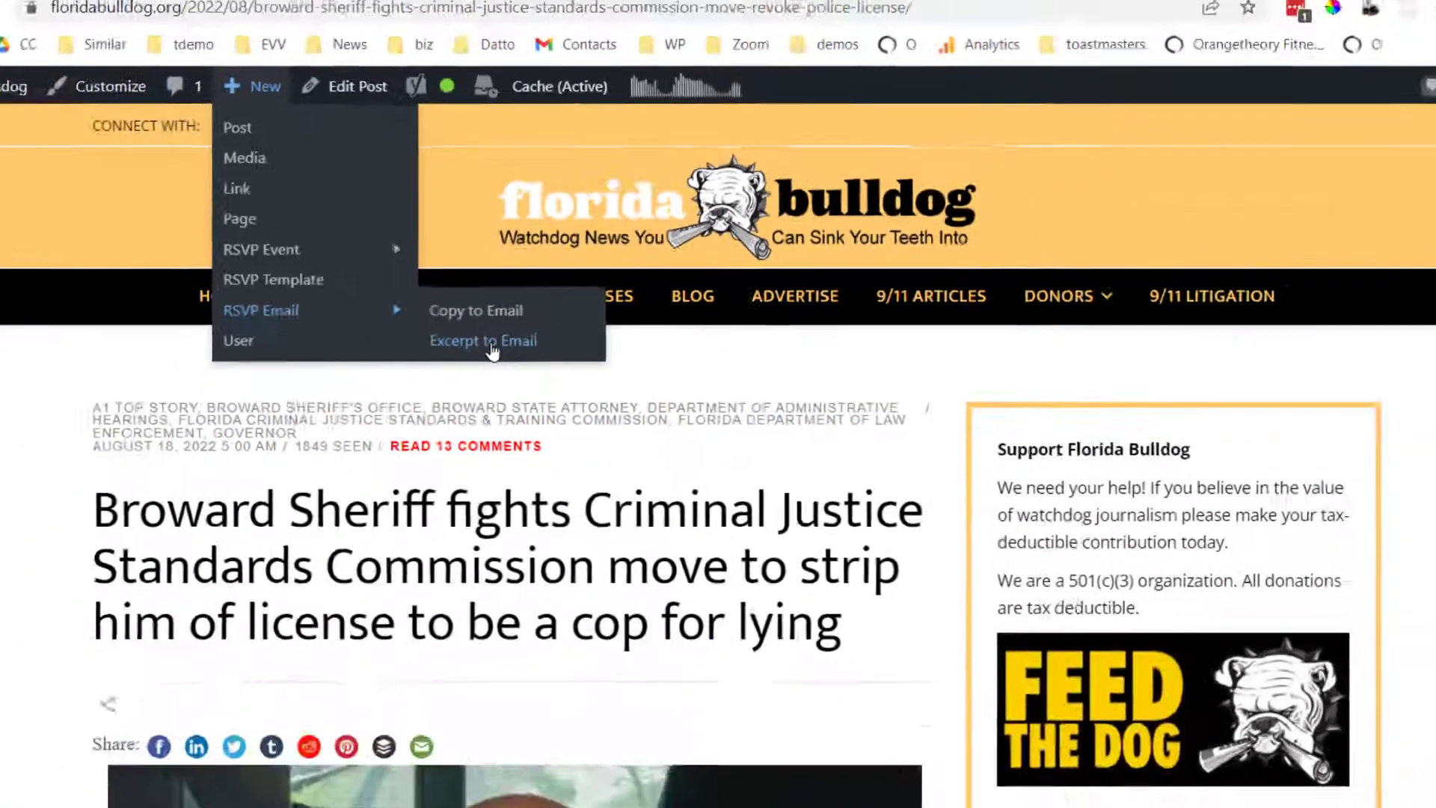
pyautogui.click(429, 415)
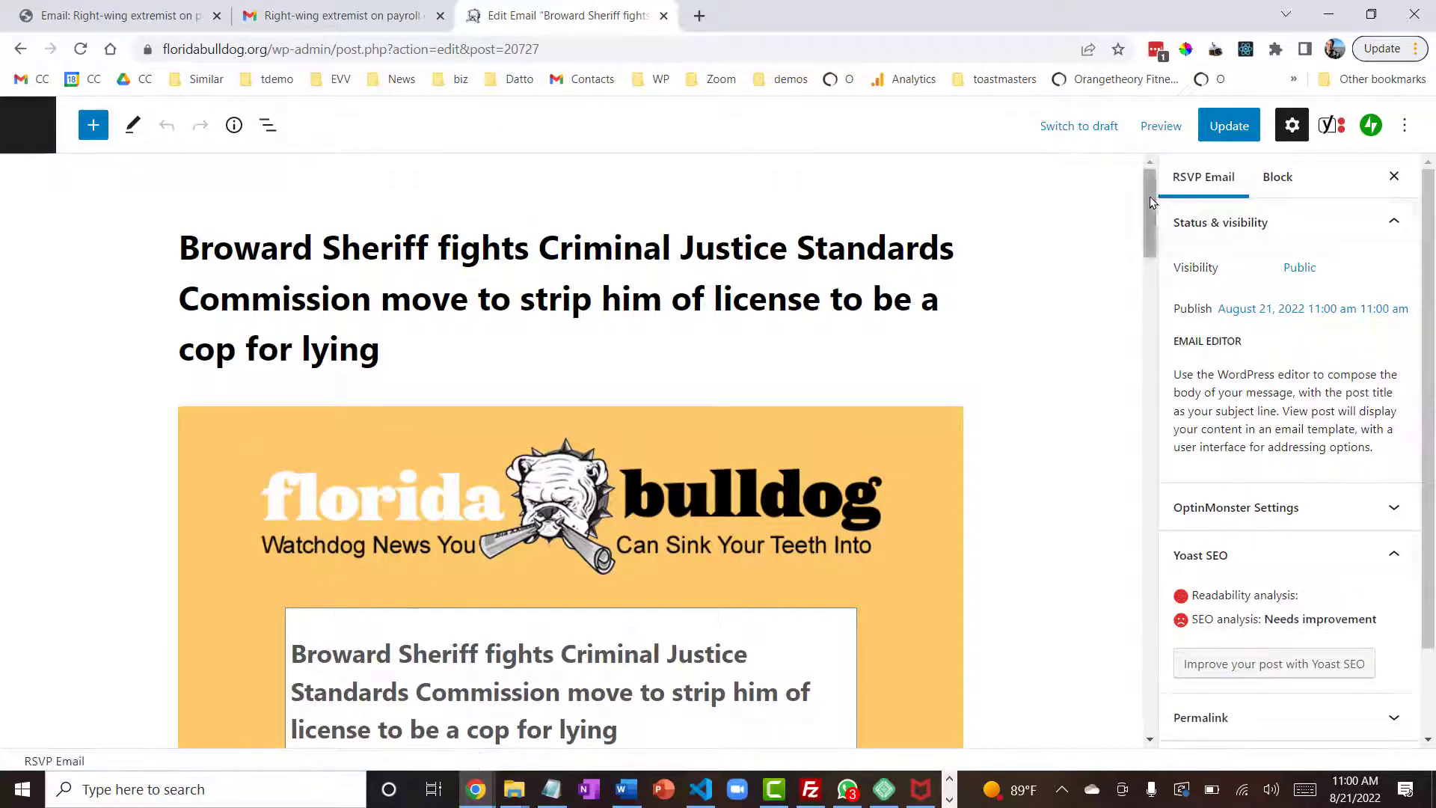
# - Set the size of the sheriff photo in the excerpt email to Medium
pyautogui.moveTo(1150, 196); pyautogui.dragTo(1132, 288)
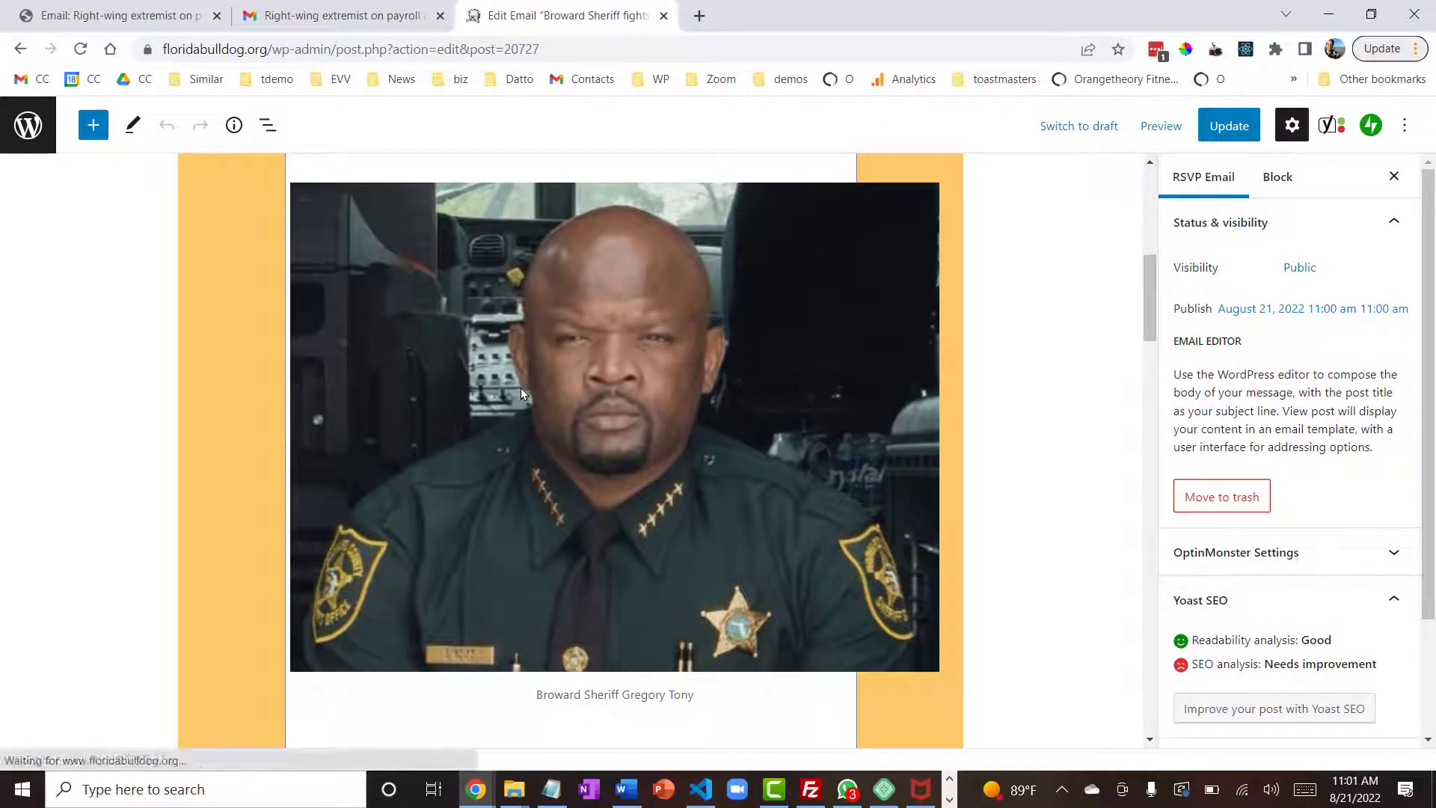
pyautogui.click(521, 387)
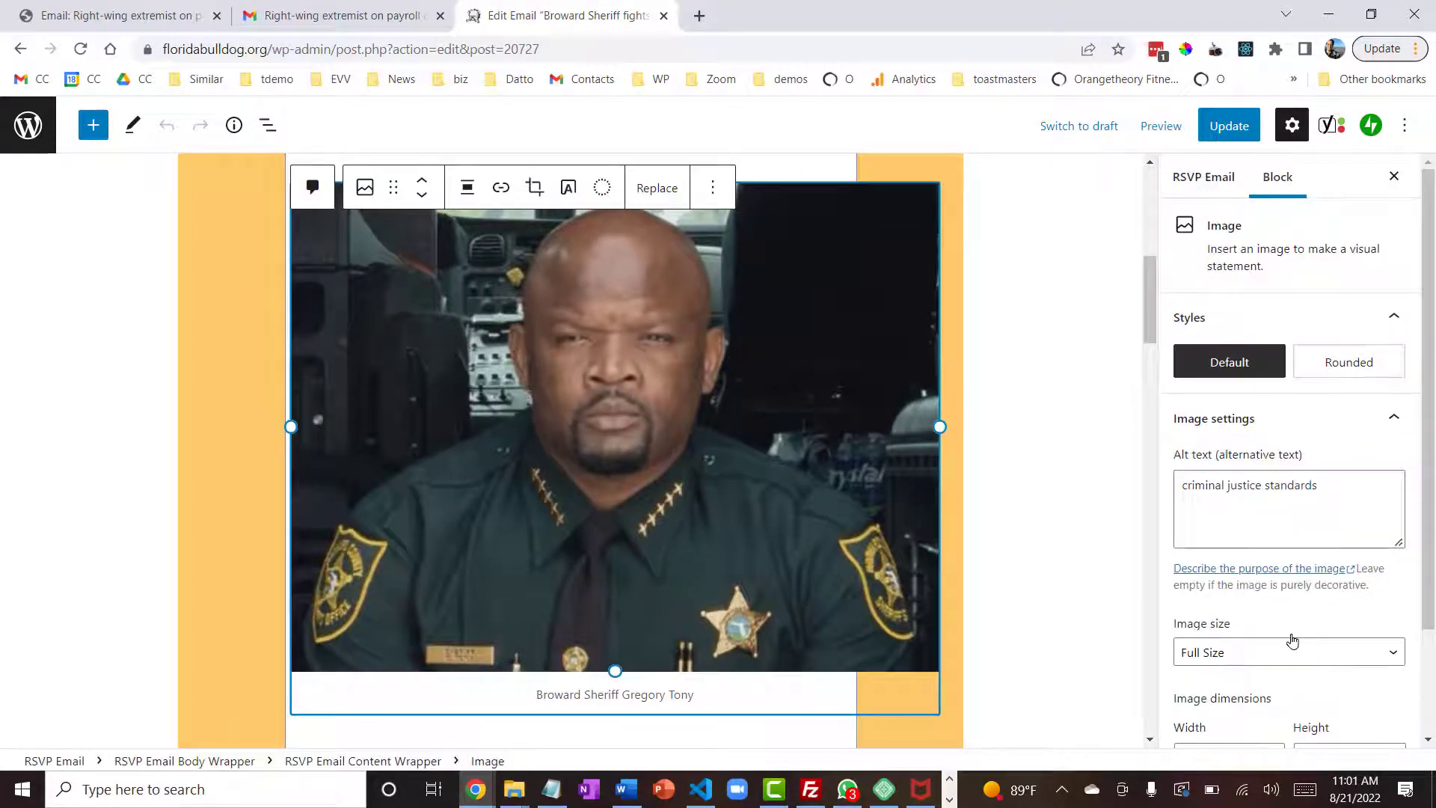
pyautogui.click(1309, 652)
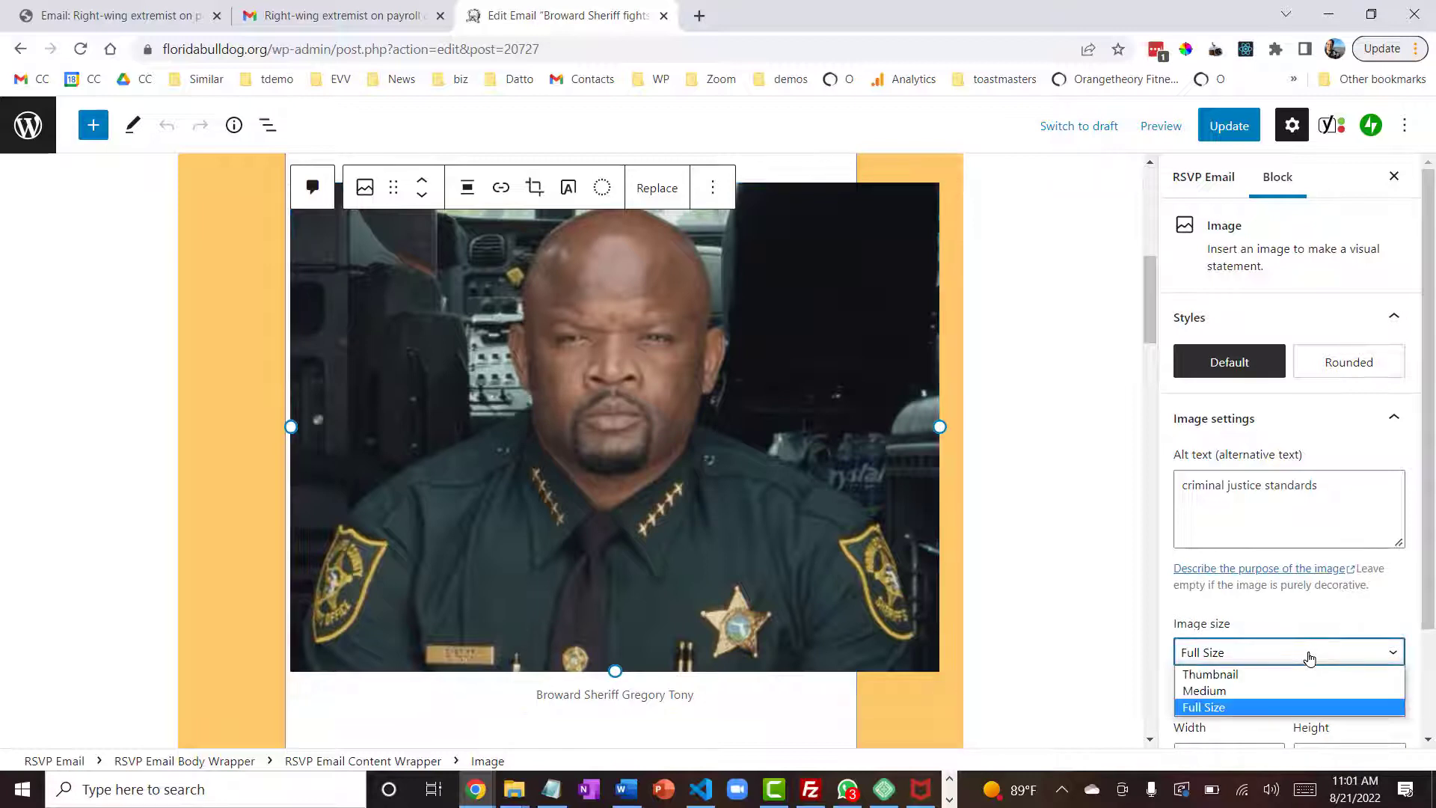
pyautogui.click(1281, 690)
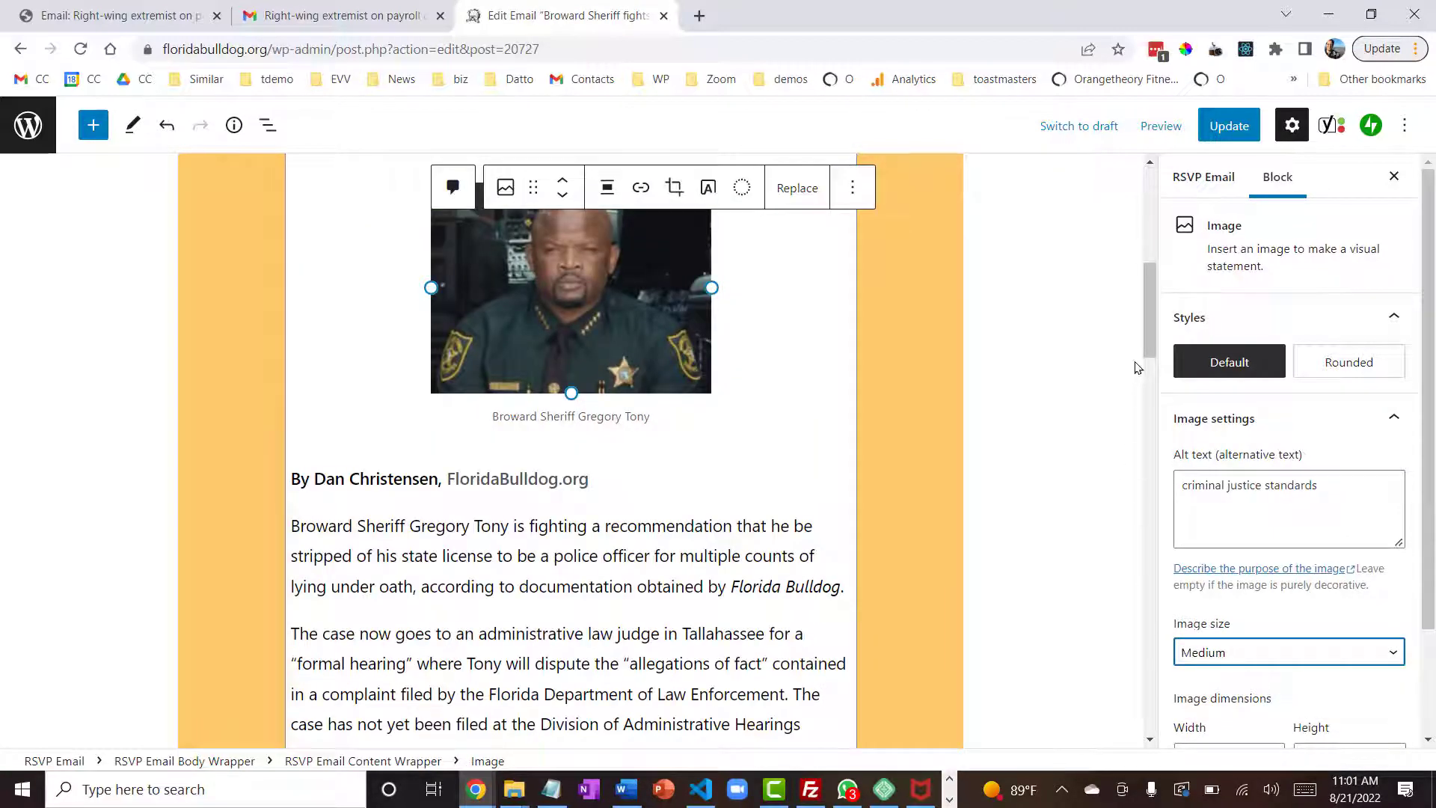
# - Update the excerpt email and select the RSVP Mail Email List as its recipient in the published email's mail controls
pyautogui.moveTo(1142, 319); pyautogui.dragTo(1141, 378)
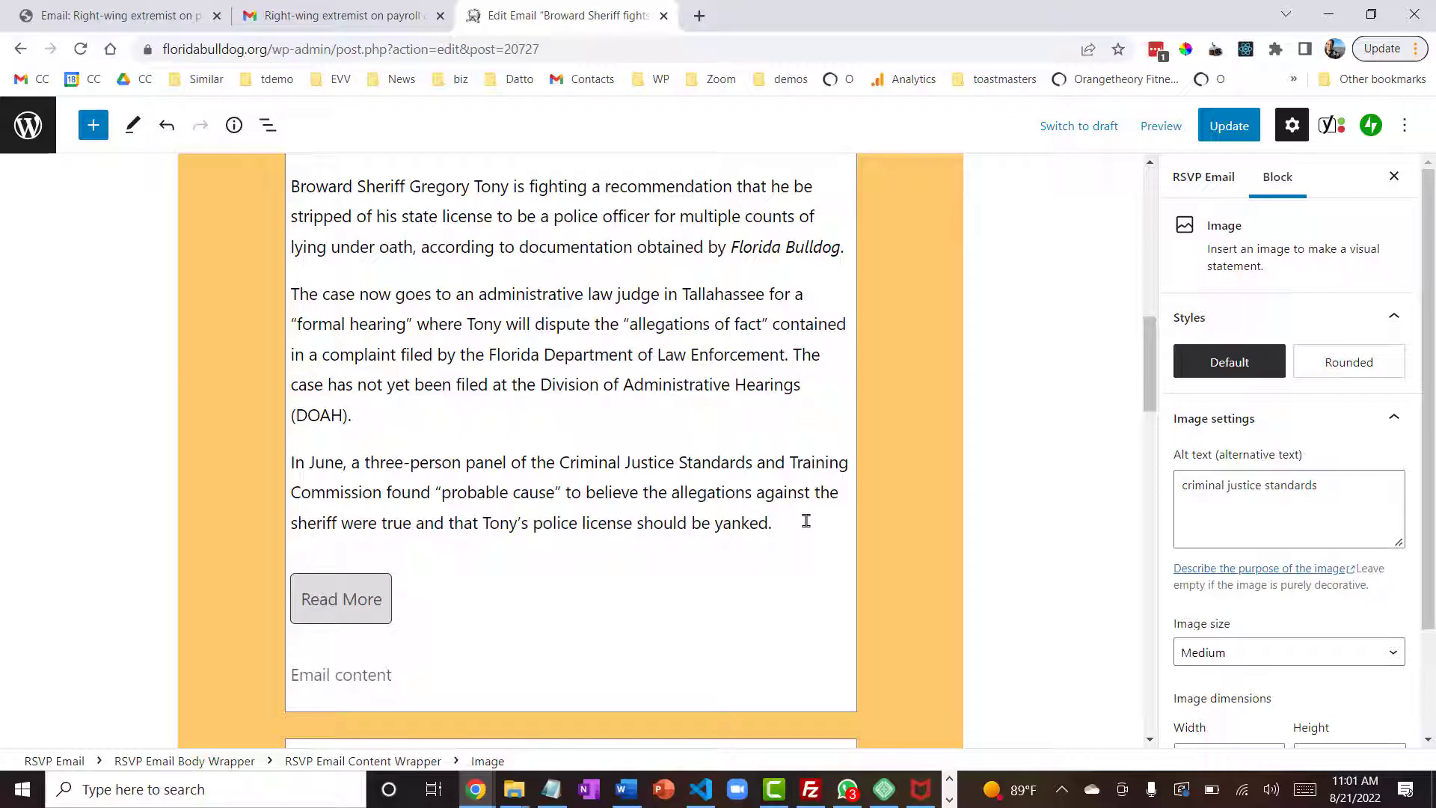
pyautogui.click(1231, 125)
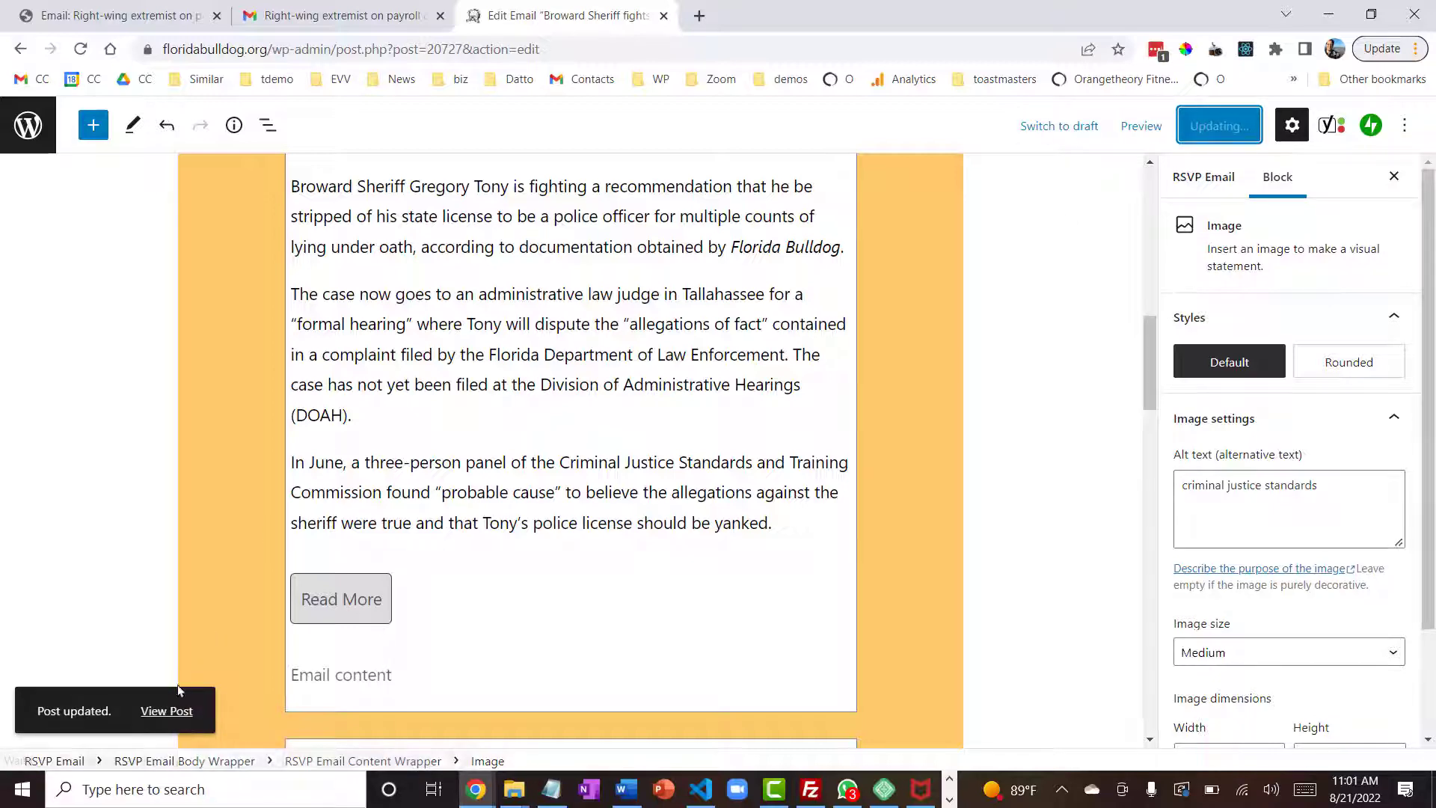
pyautogui.click(165, 710)
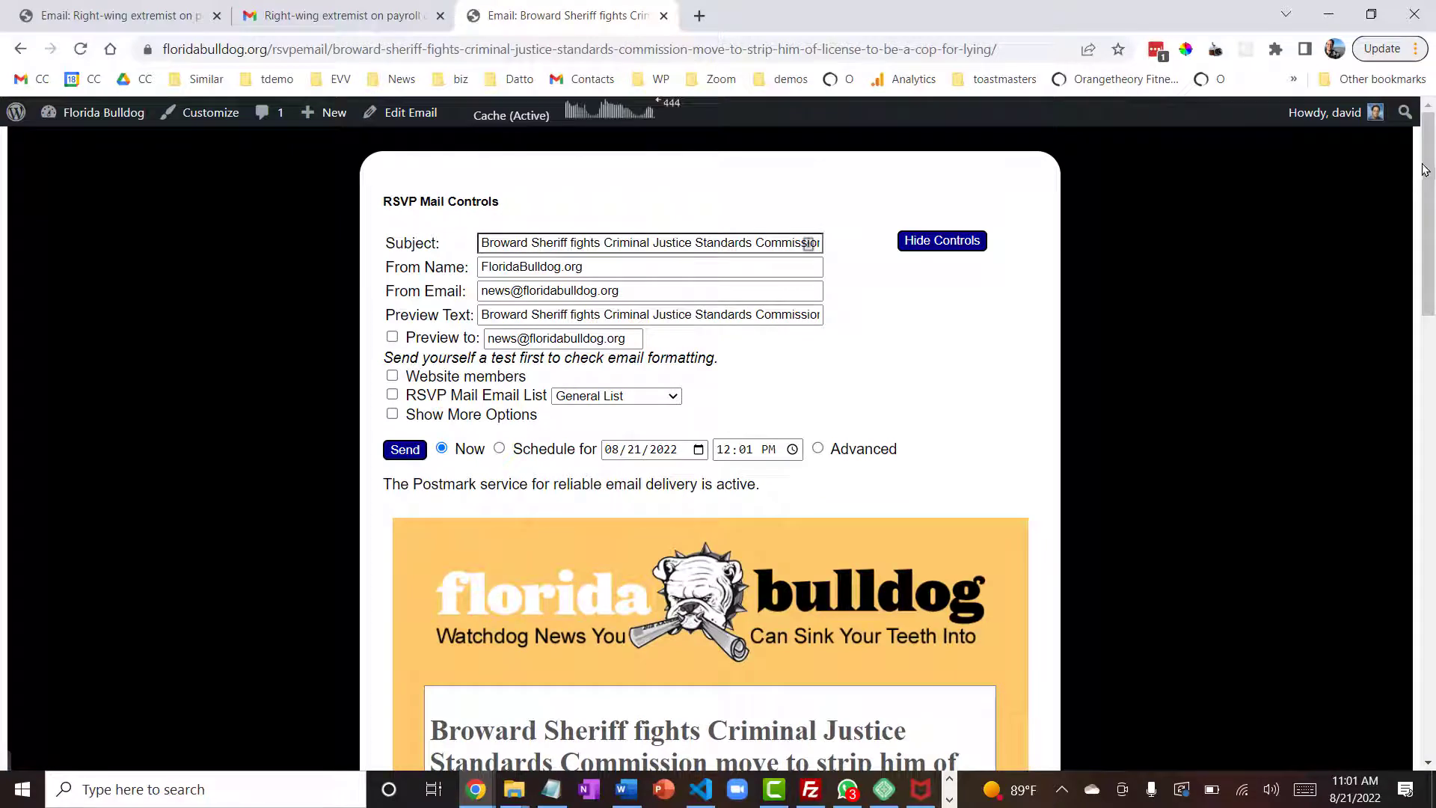
pyautogui.moveTo(1430, 159); pyautogui.dragTo(1369, 138)
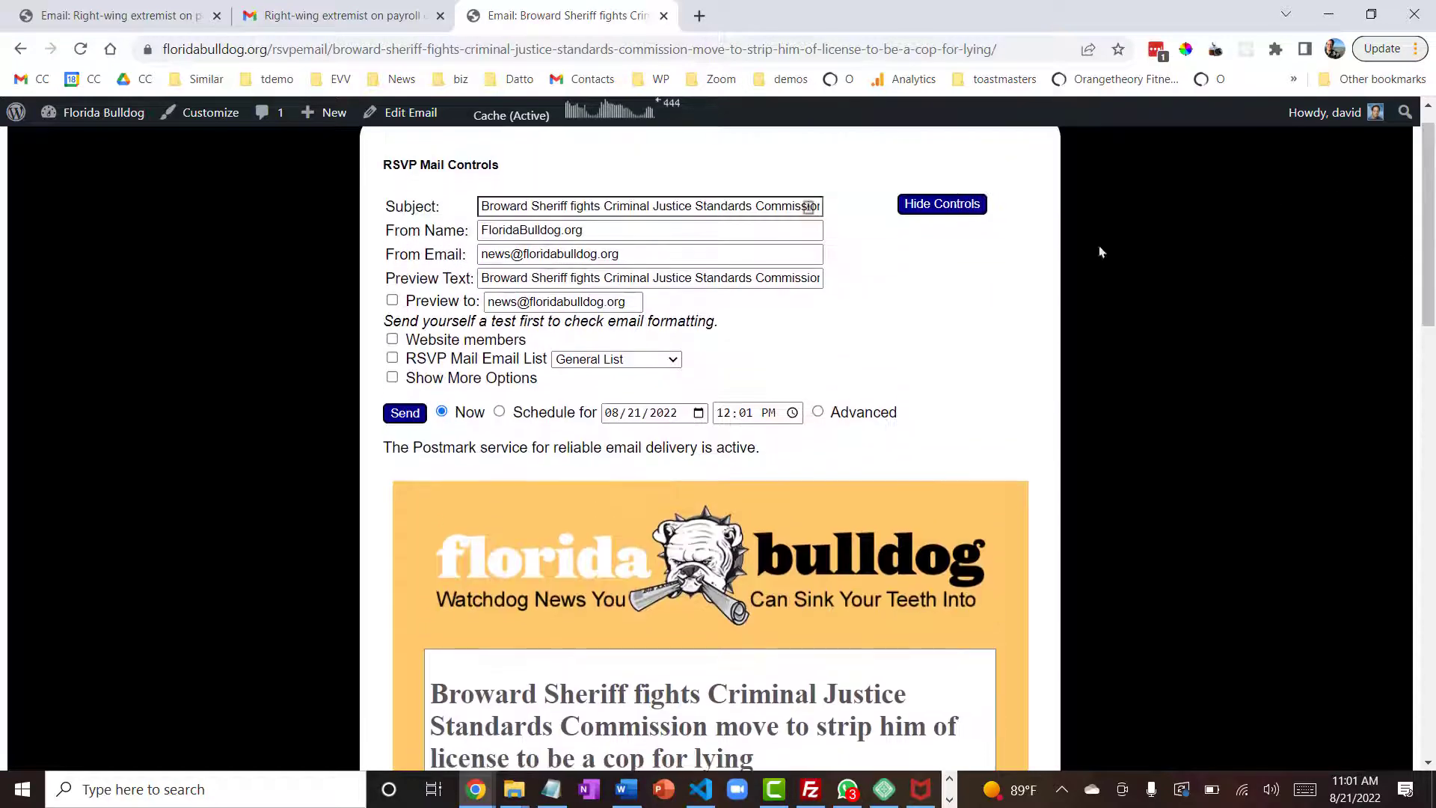
pyautogui.click(392, 358)
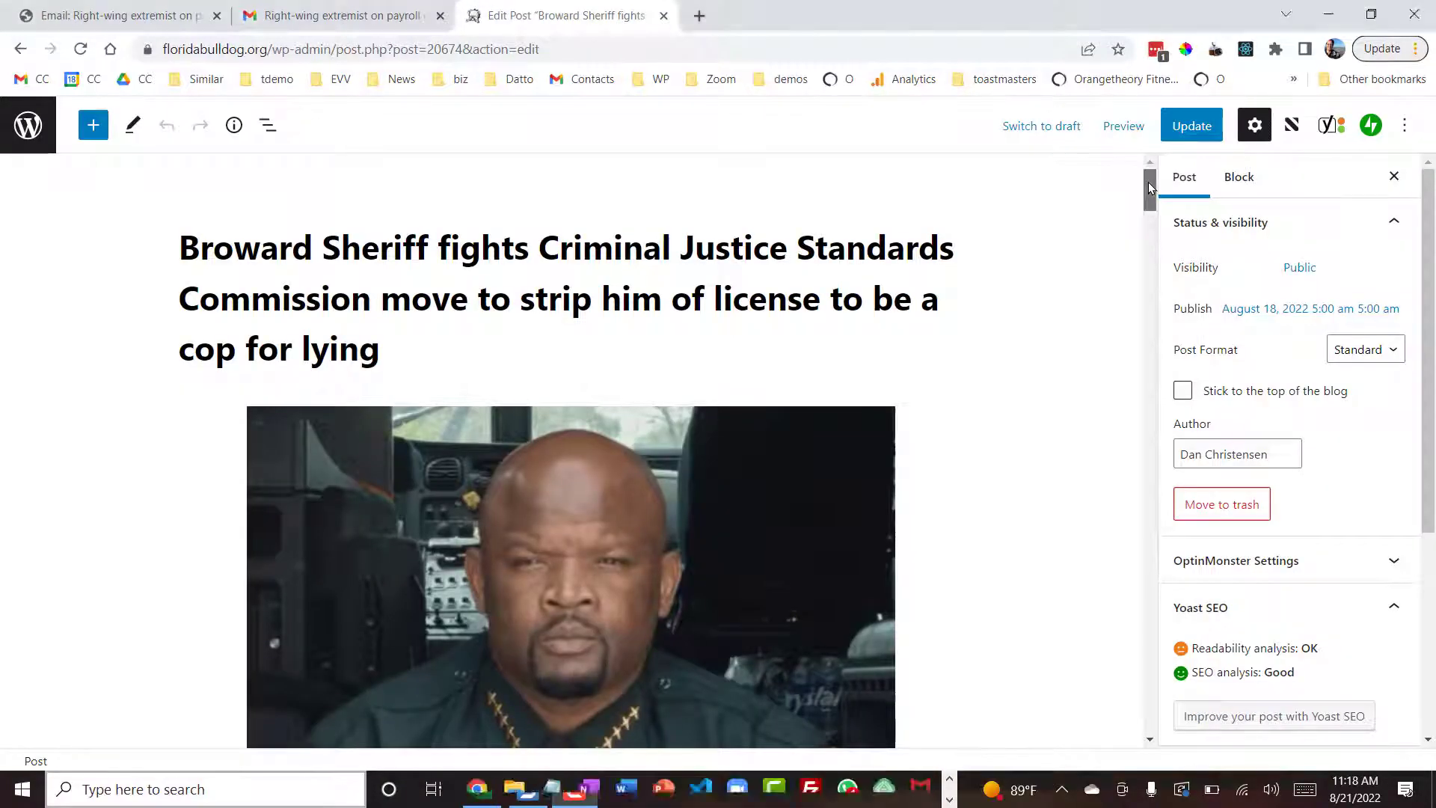
# - Insert a More block after the "Election of Rights" paragraph of the Broward Sheriff article and update the post
pyautogui.moveTo(1148, 181); pyautogui.dragTo(1138, 269)
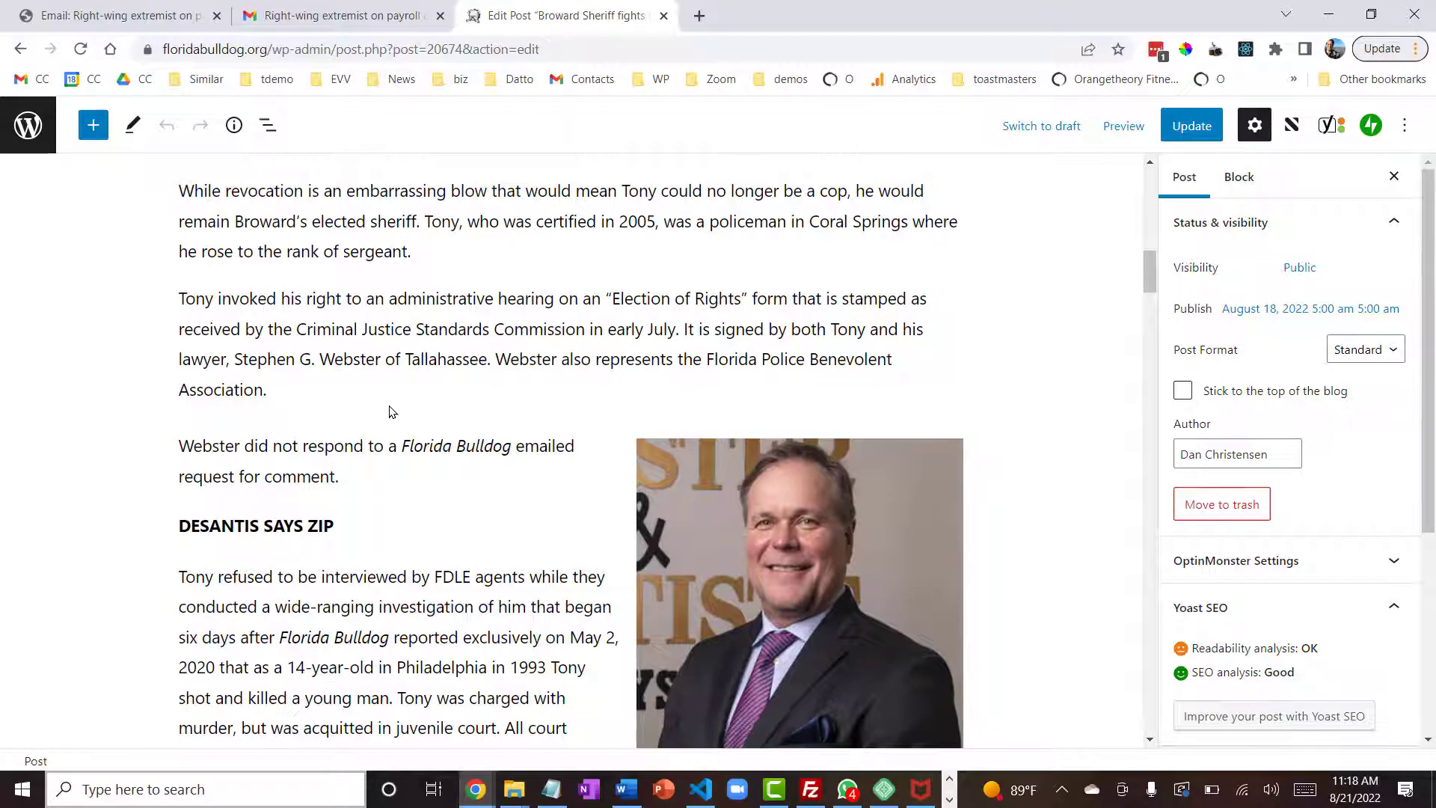
pyautogui.click(360, 387)
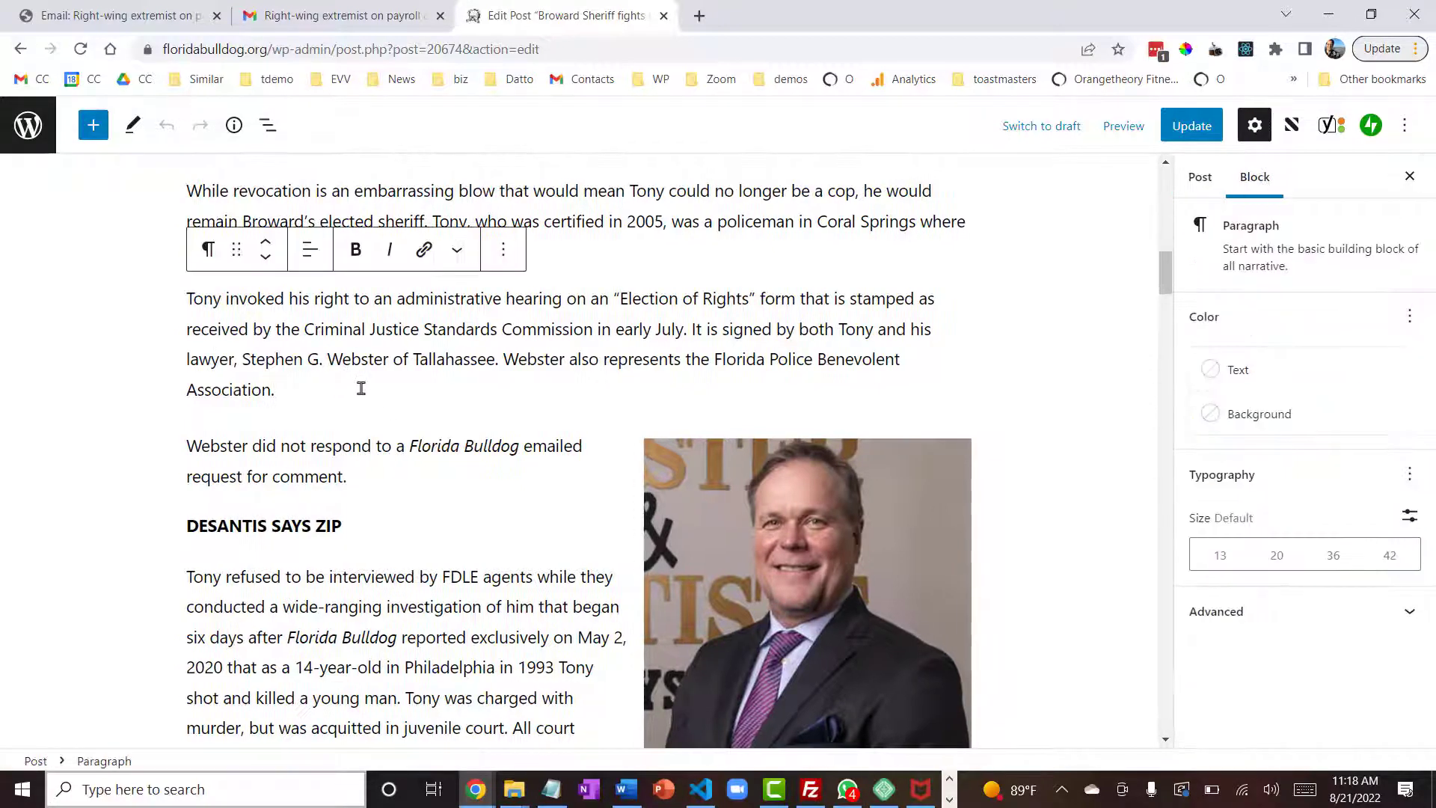
pyautogui.press('Return')
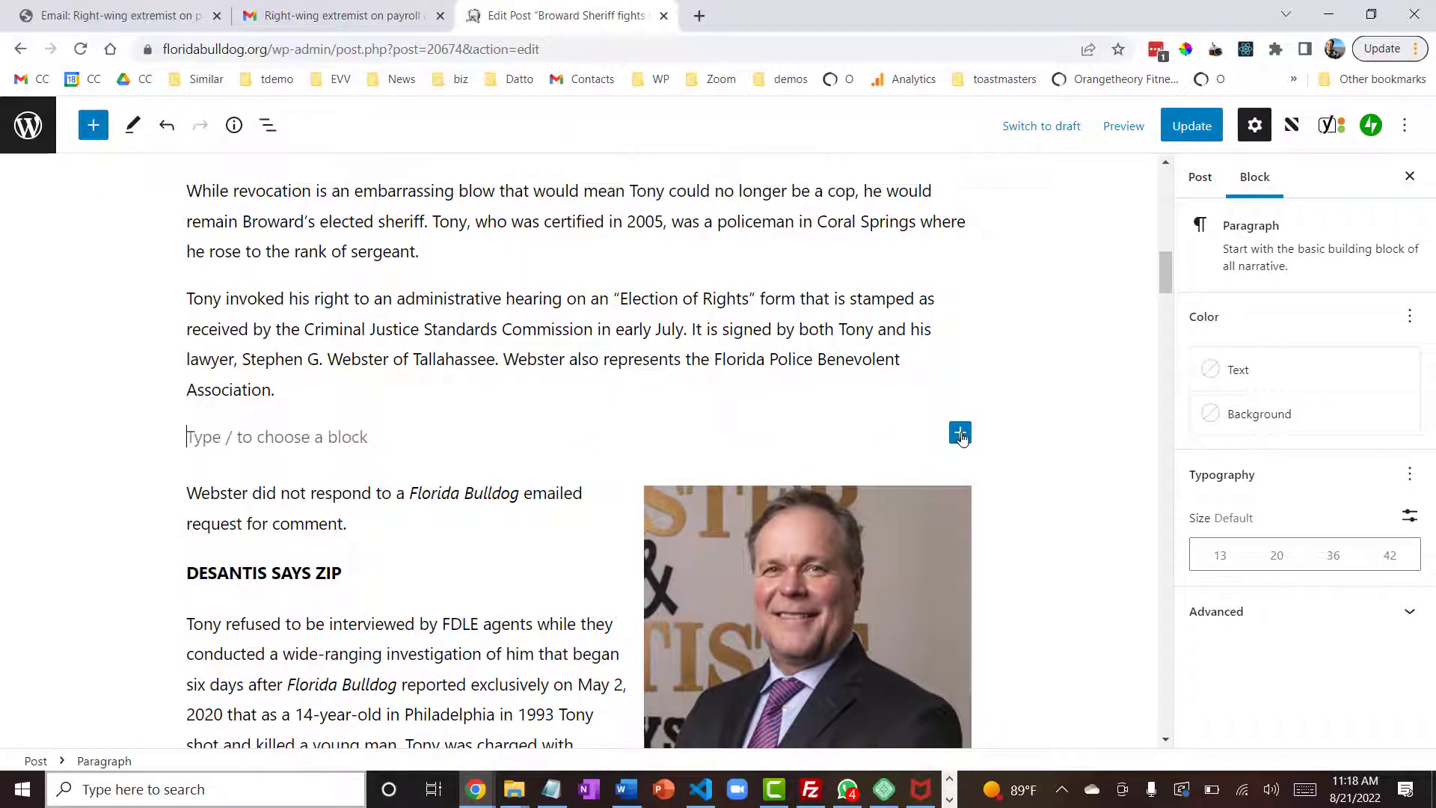
pyautogui.click(961, 433)
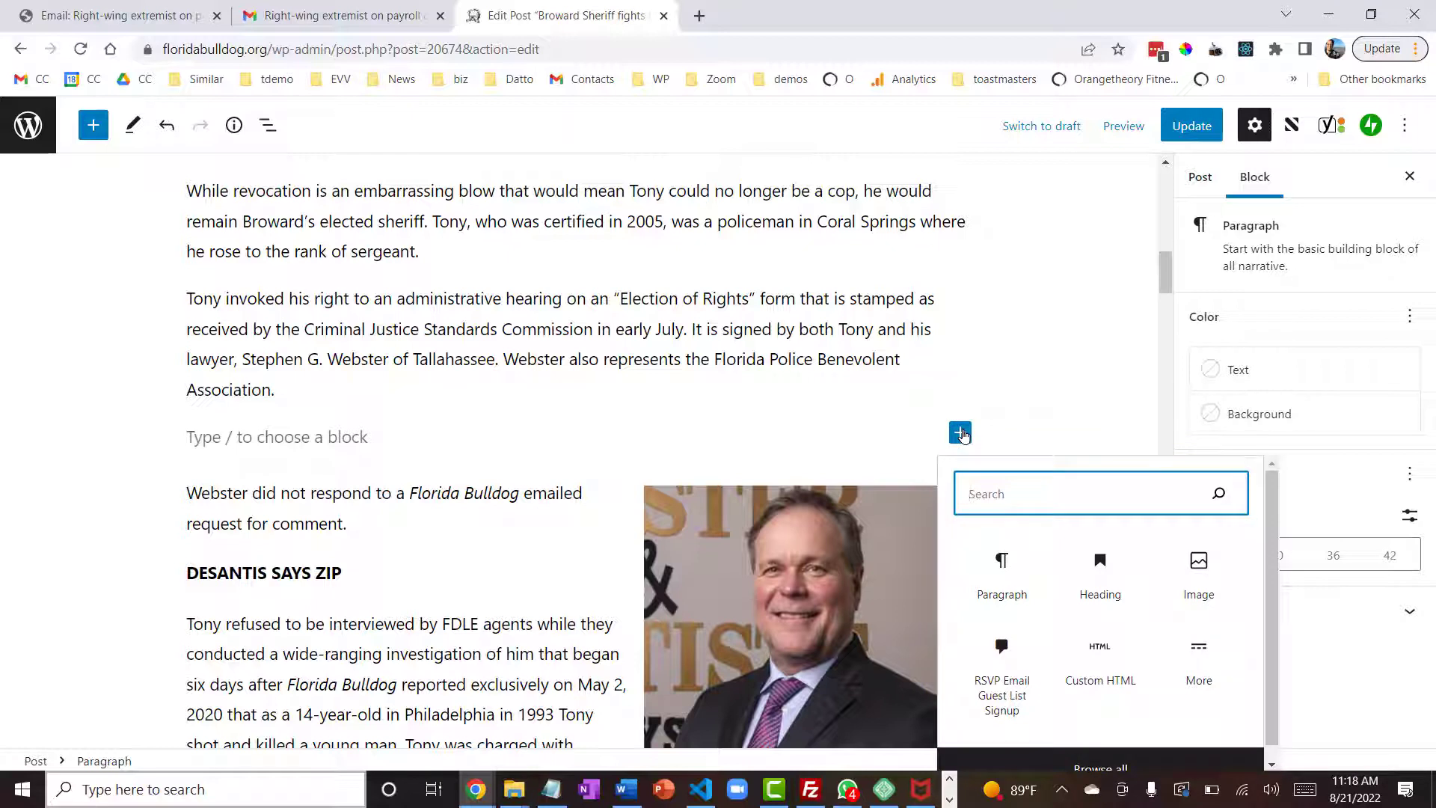
pyautogui.write('more')
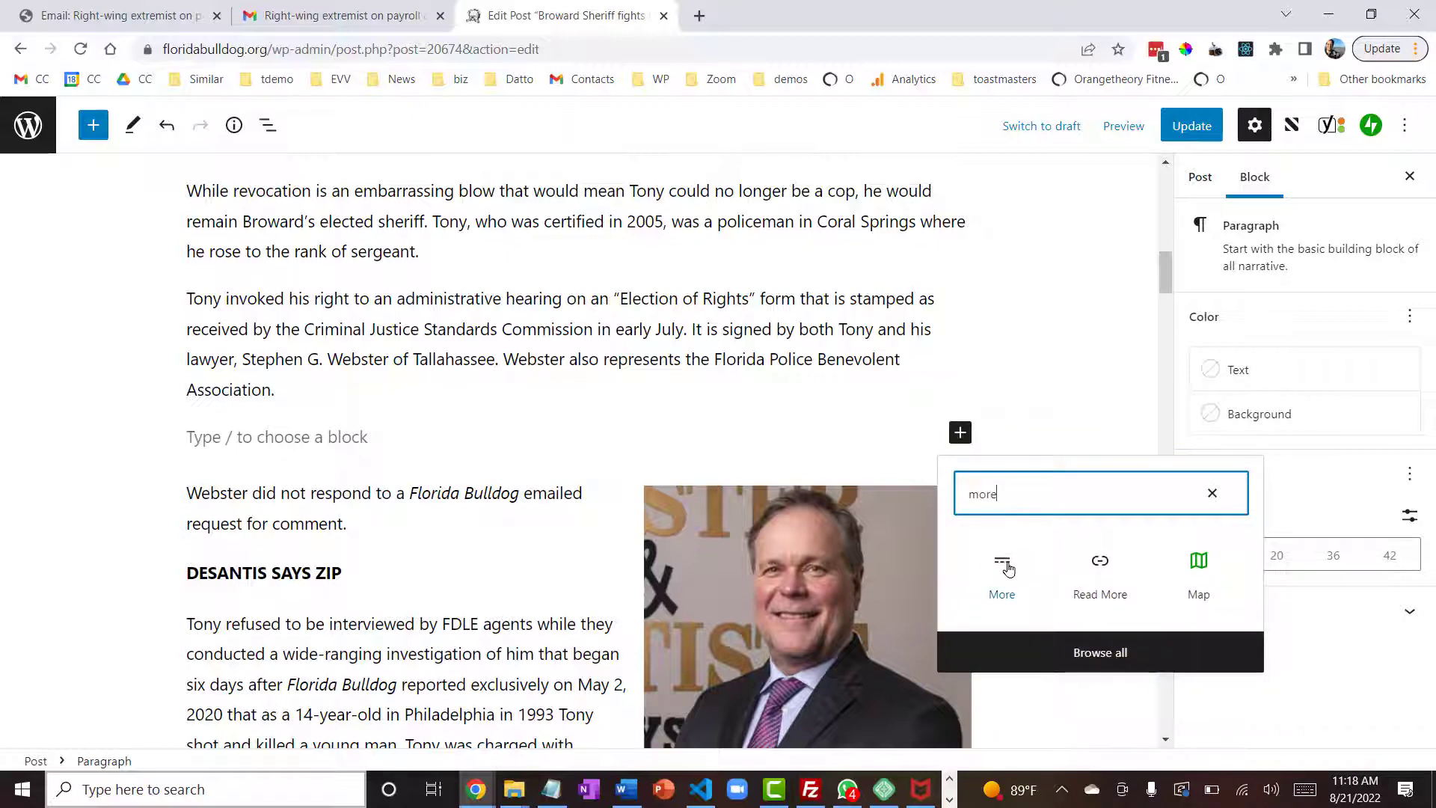
pyautogui.click(1002, 566)
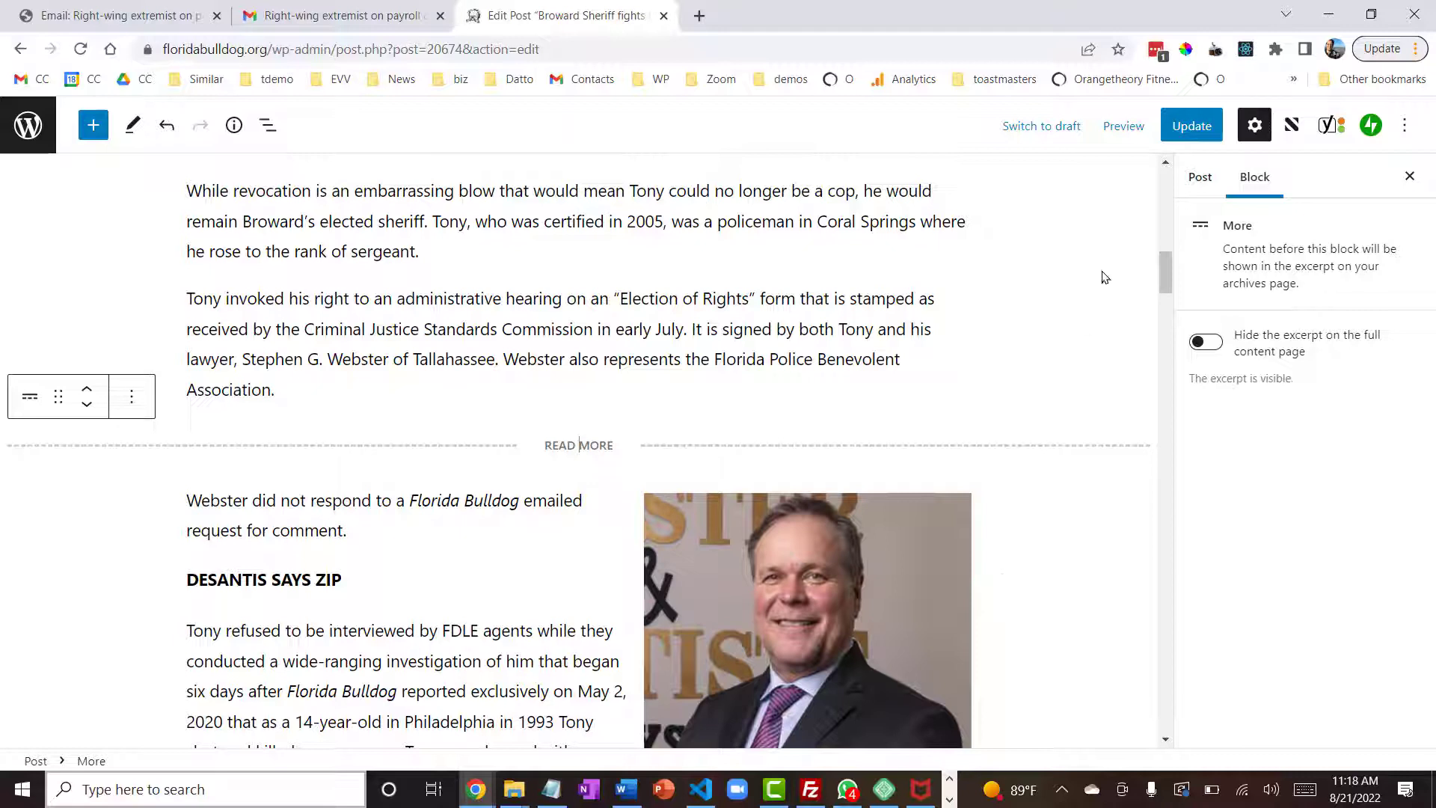
pyautogui.click(1190, 127)
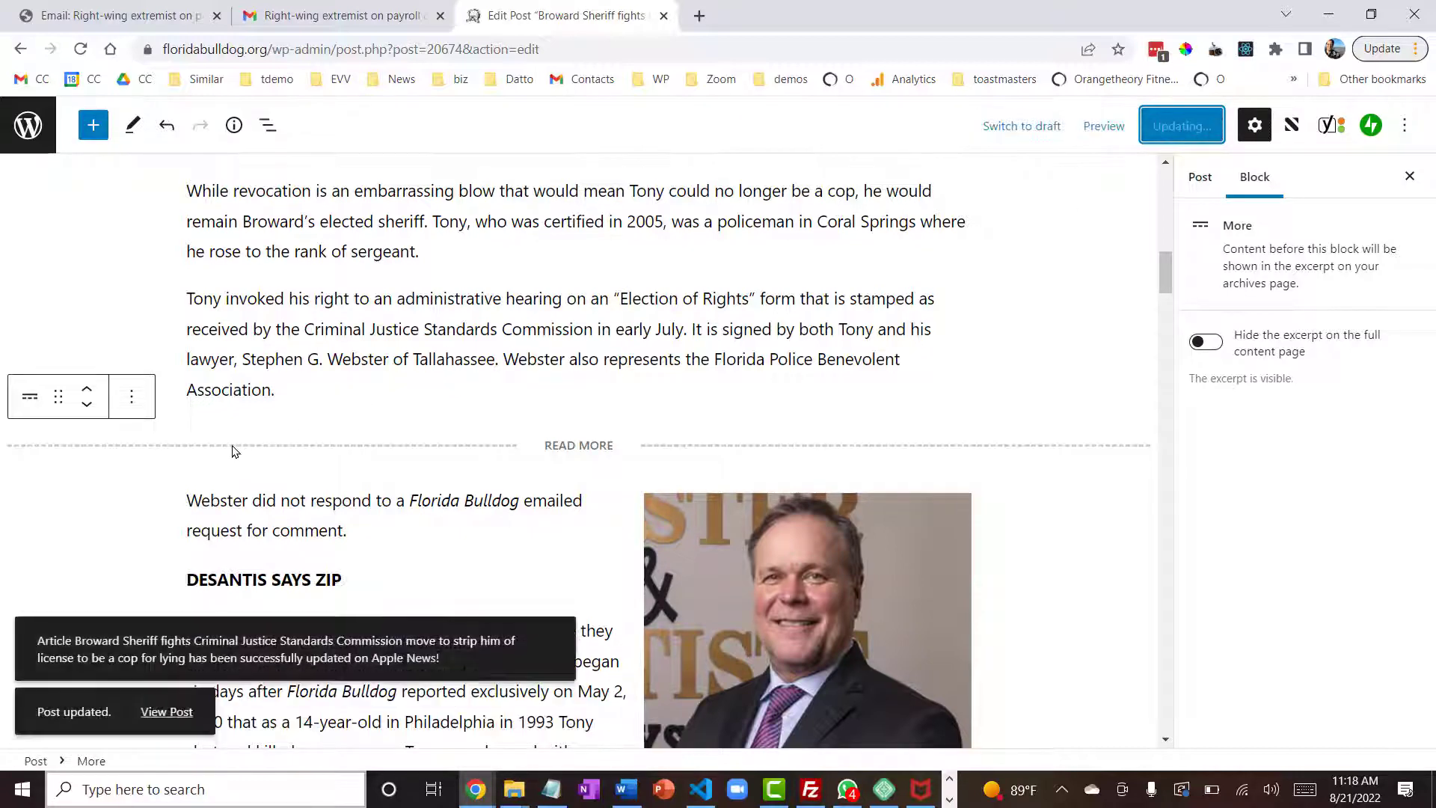
# - View the updated Broward Sheriff article, create another RSVP Email from it with Excerpt to Email, and check where the excerpt ends
pyautogui.click(177, 710)
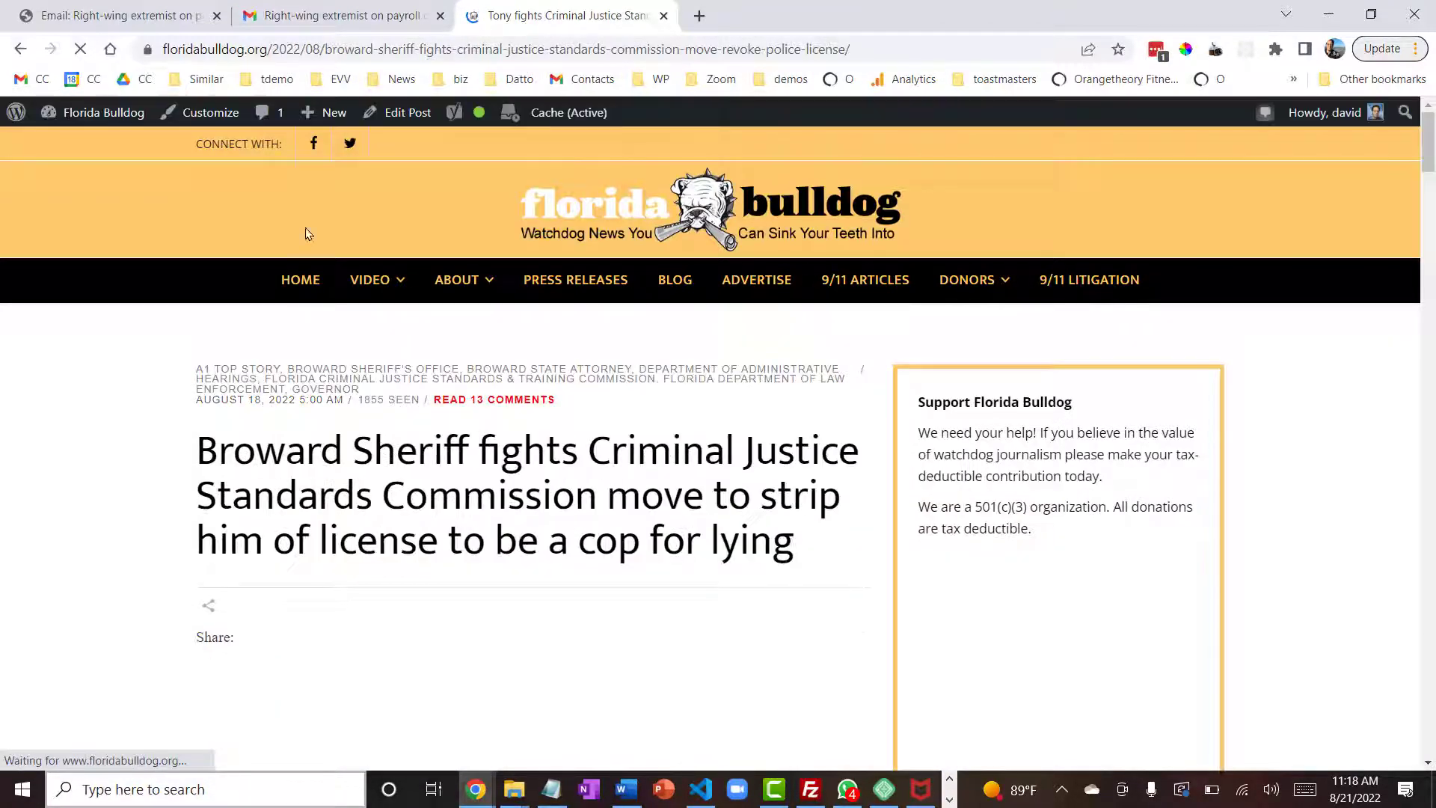
pyautogui.moveTo(328, 112)
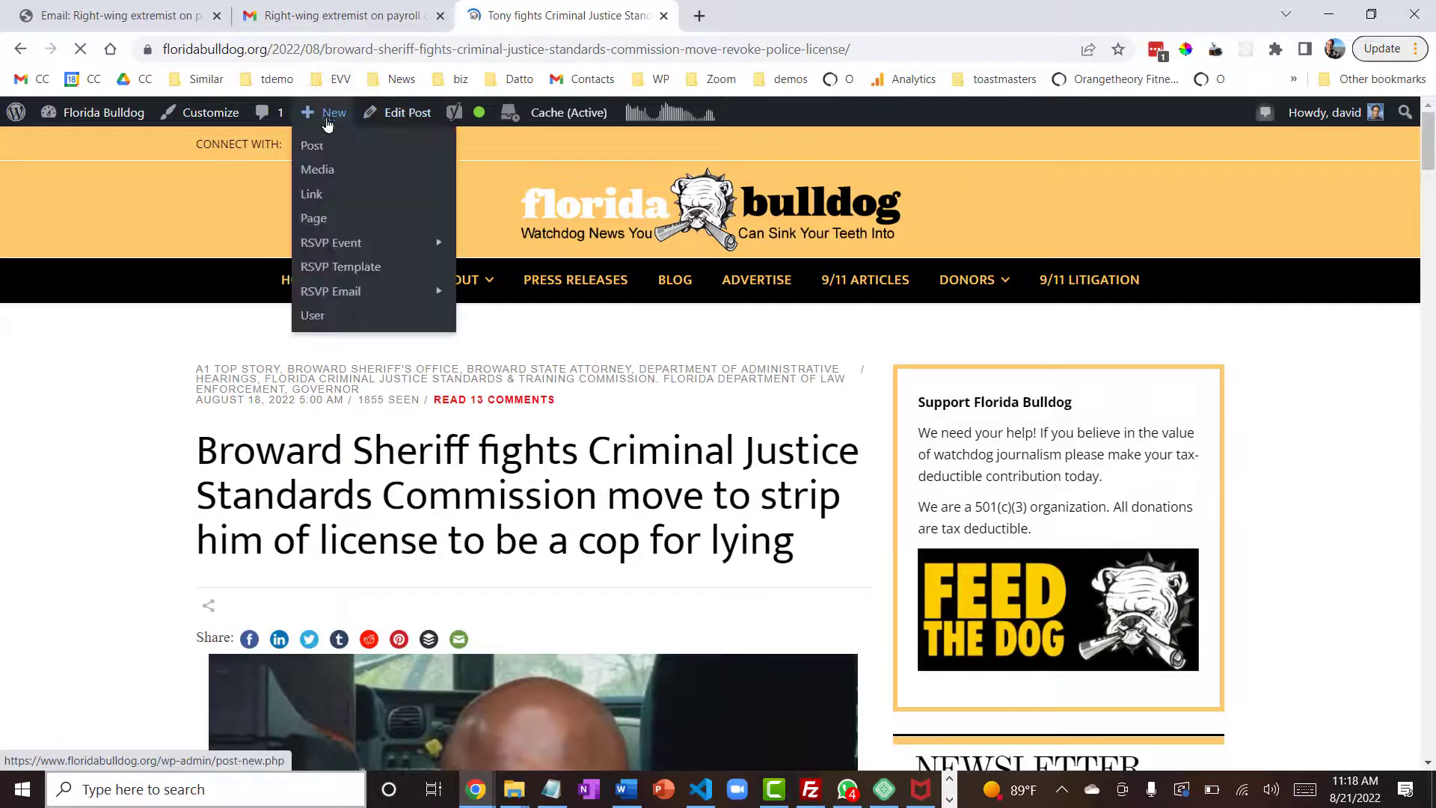
pyautogui.moveTo(352, 293)
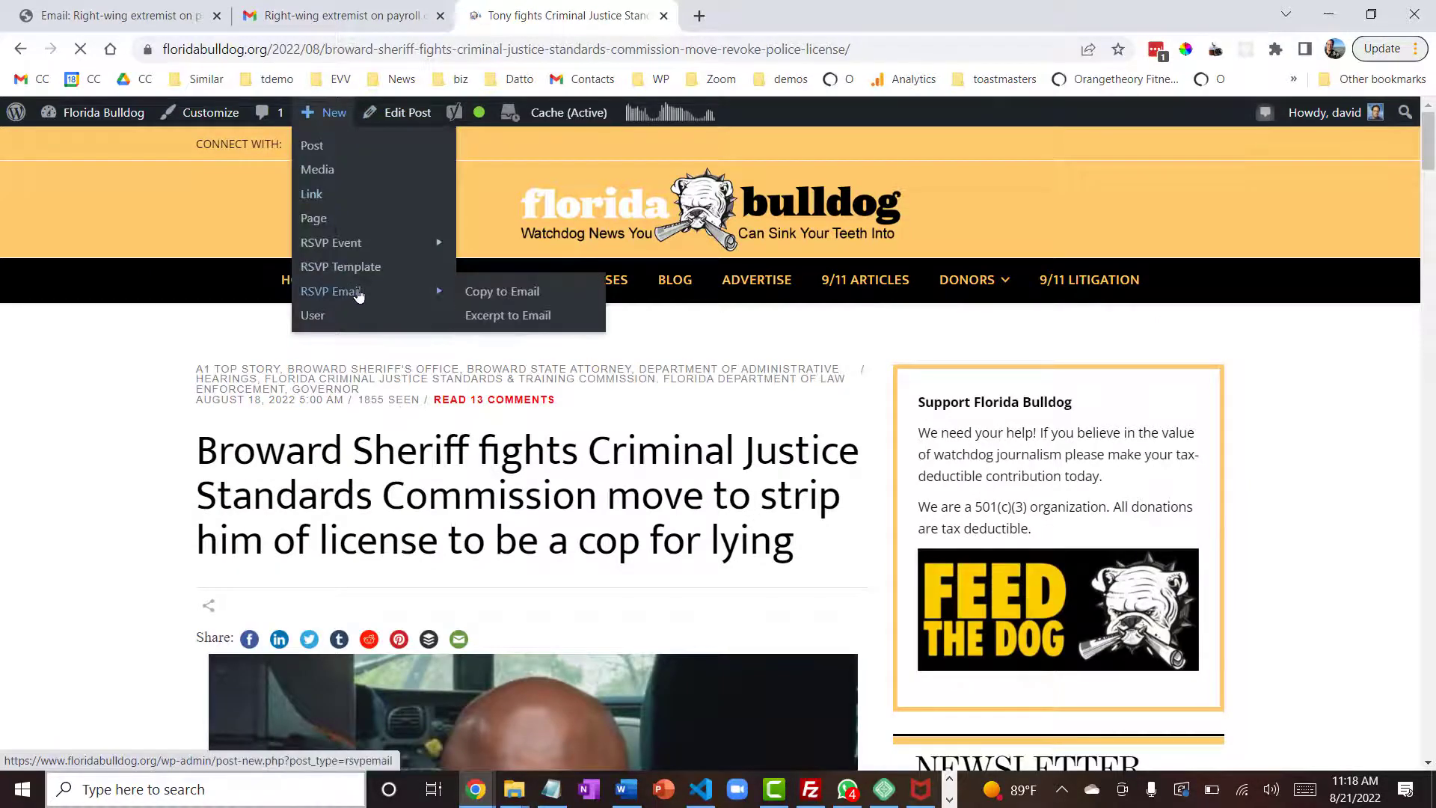
pyautogui.click(499, 322)
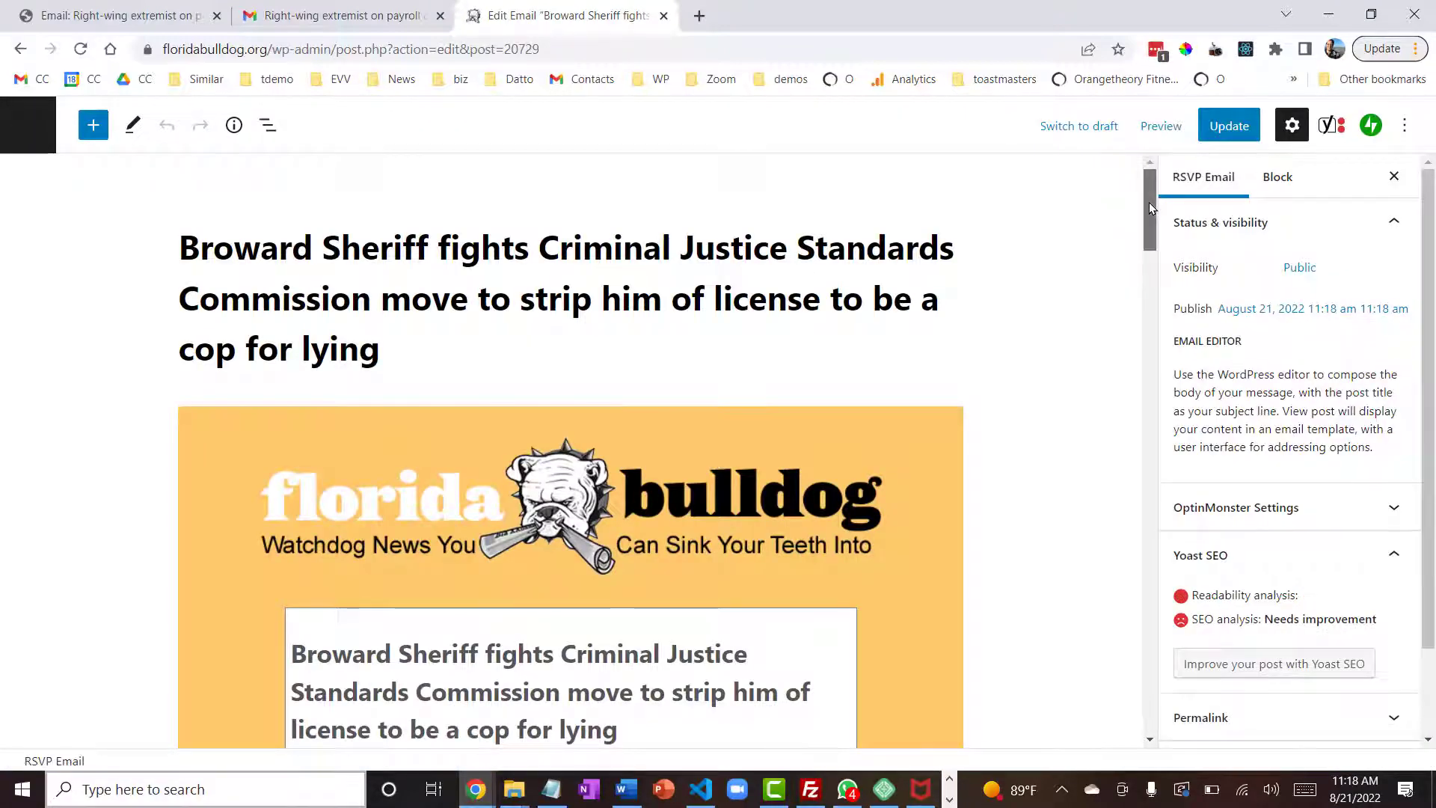
pyautogui.moveTo(1149, 202); pyautogui.dragTo(1138, 405)
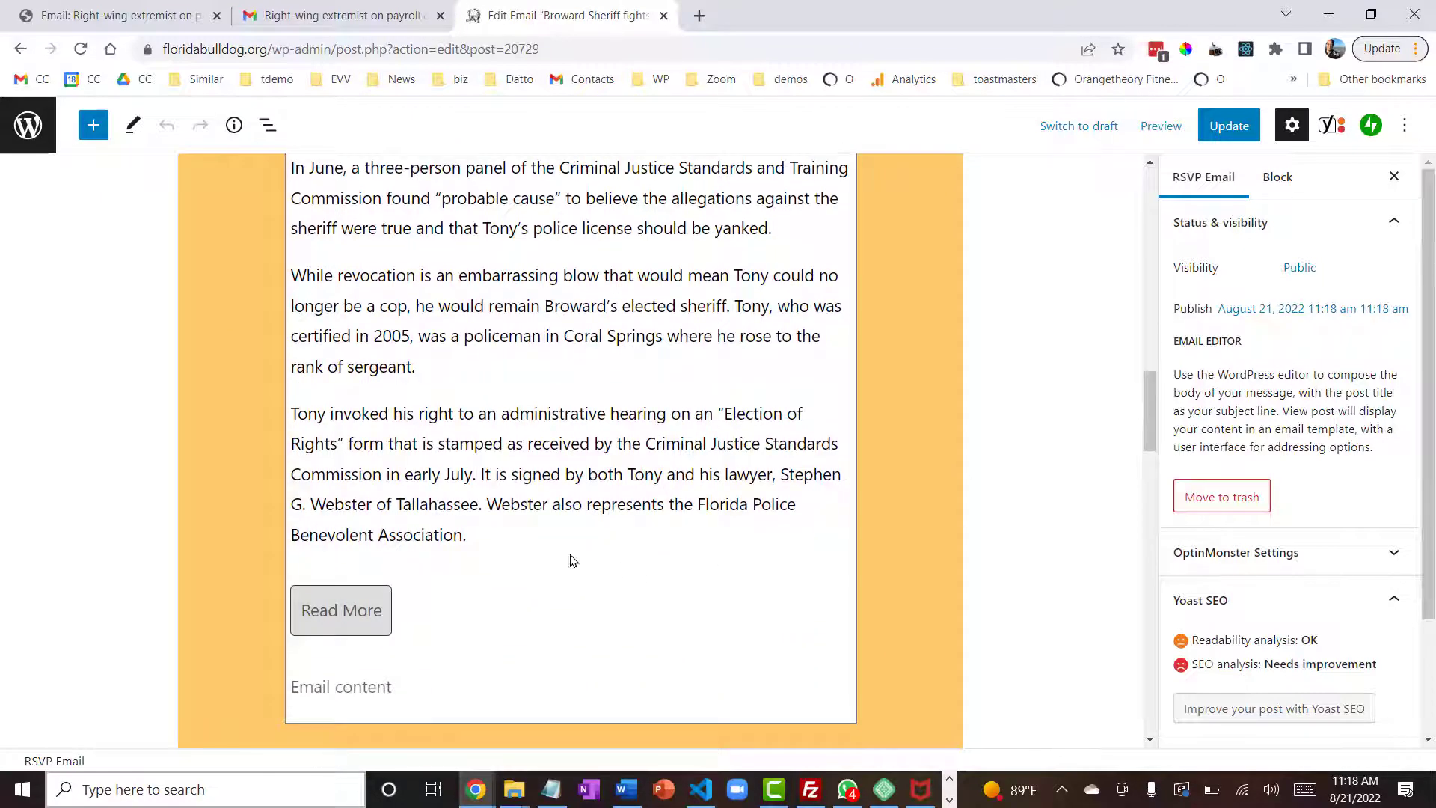